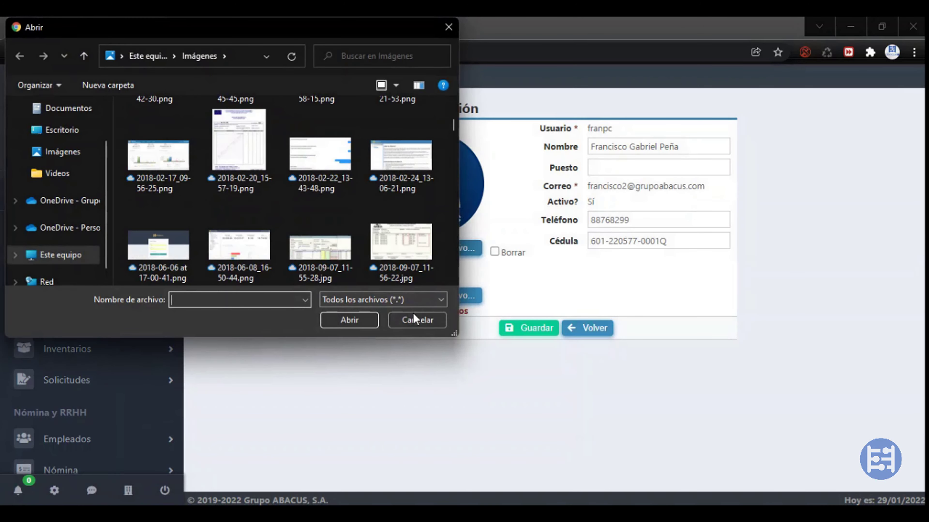
Cancel both the photo and the Firma signature file pickers without choosing any image
click(395, 323)
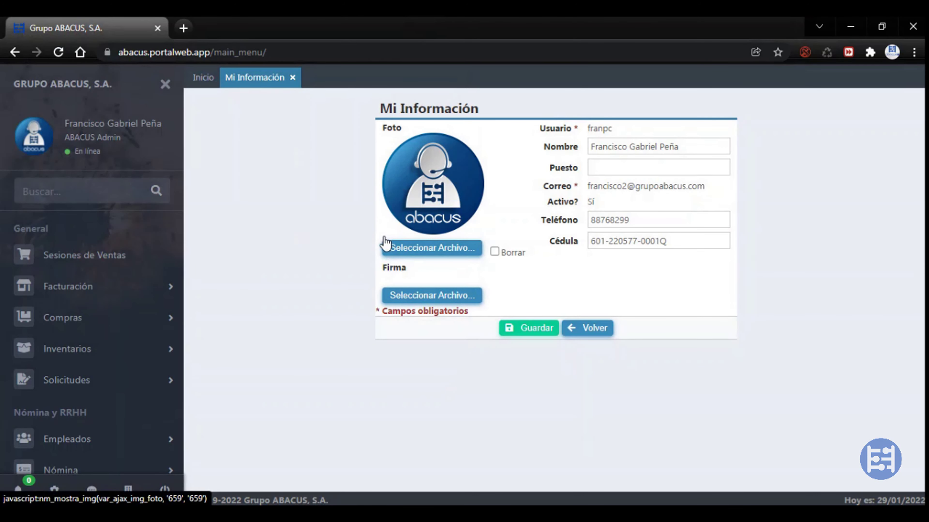
click(417, 303)
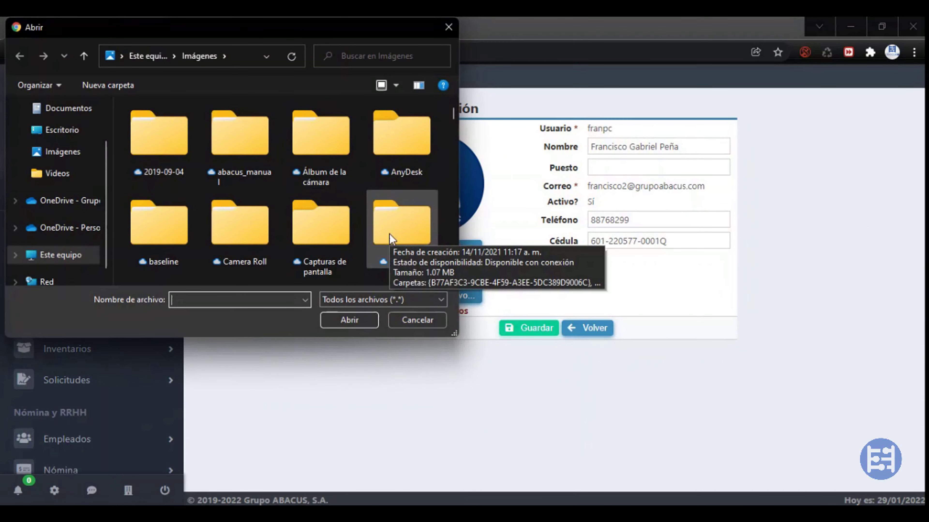
click(421, 323)
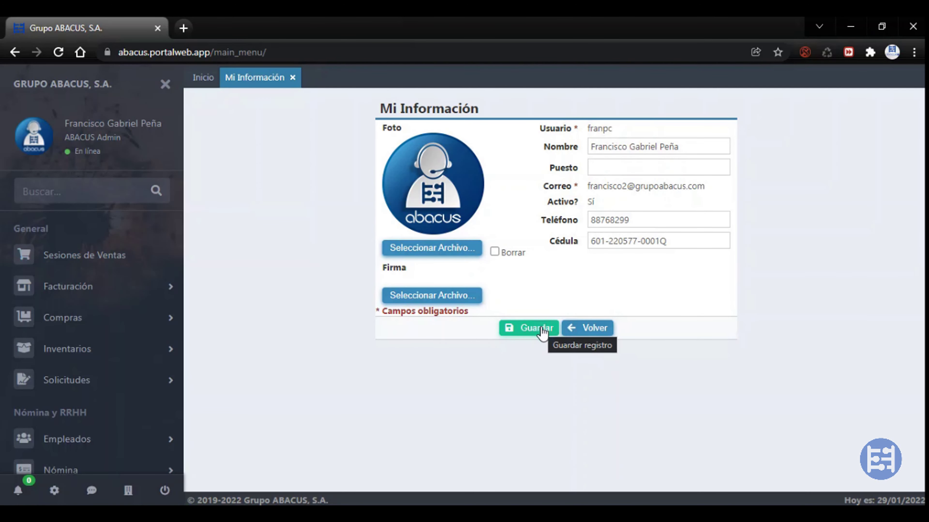
Close the Mi Información tab and expand the Seguridad section of the sidebar menu
click(293, 77)
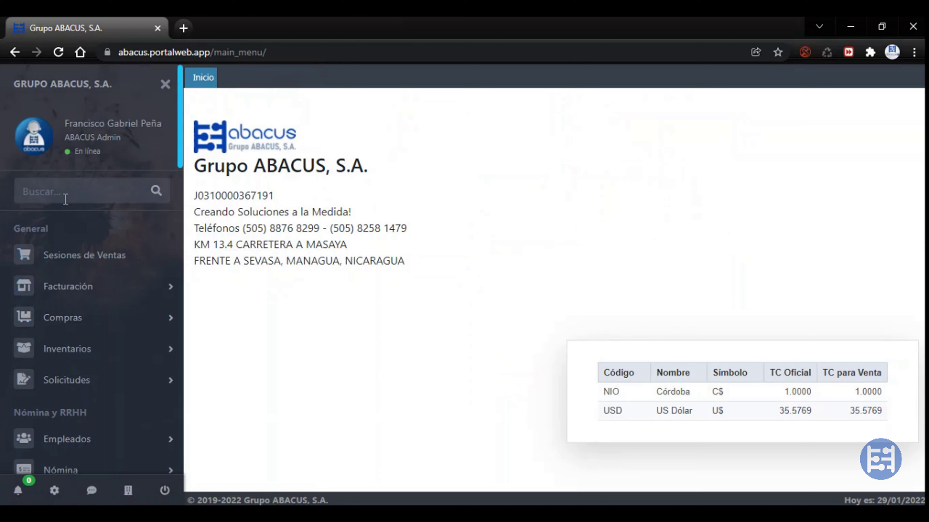
scroll(72, 227, down, 20)
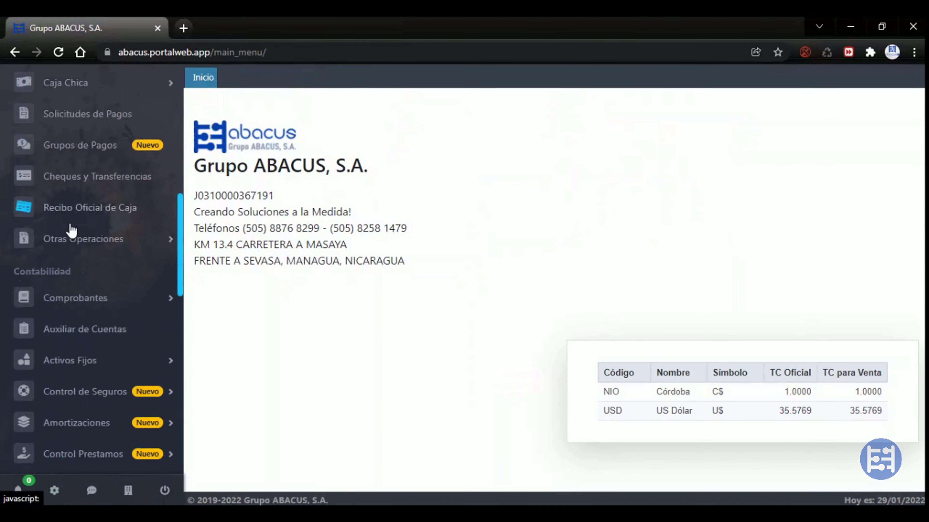
scroll(71, 226, down, 2)
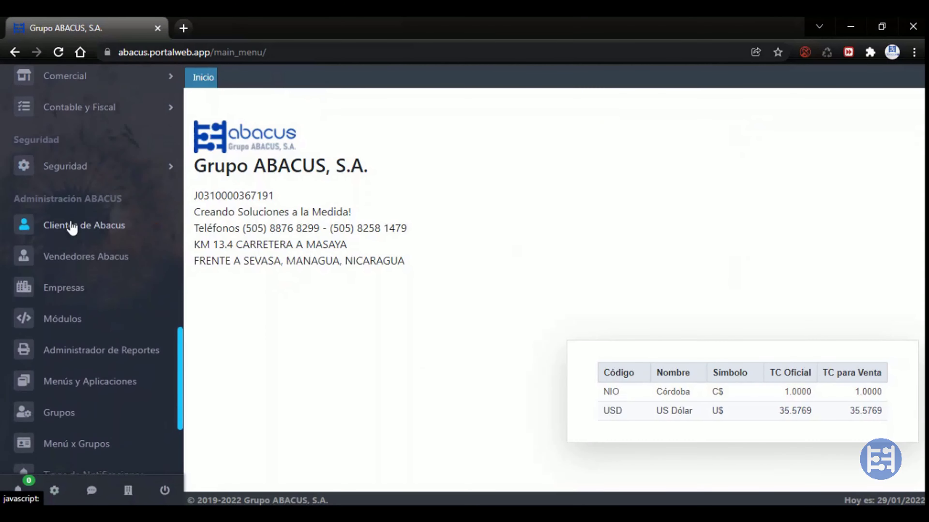
click(88, 175)
scroll(88, 179, up, 6)
scroll(88, 179, up, 2)
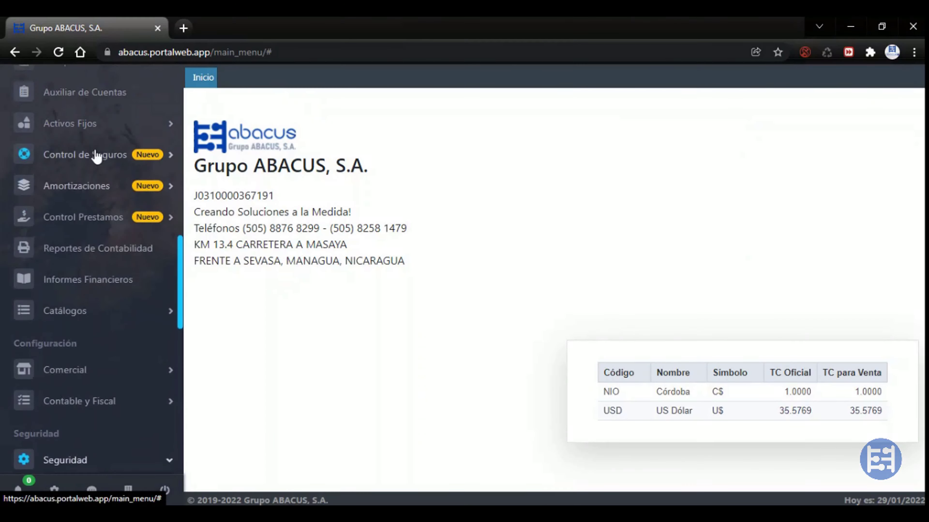
Open the Auxiliar de Cuentas report, browsing the Activos Fijos, Amortizaciones and Control Prestamos sections
click(93, 135)
click(99, 97)
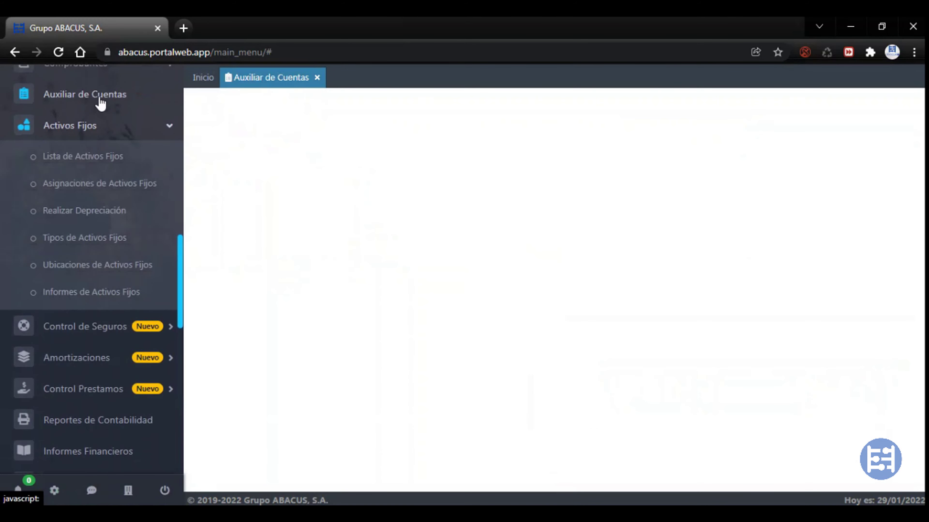
click(69, 357)
click(44, 304)
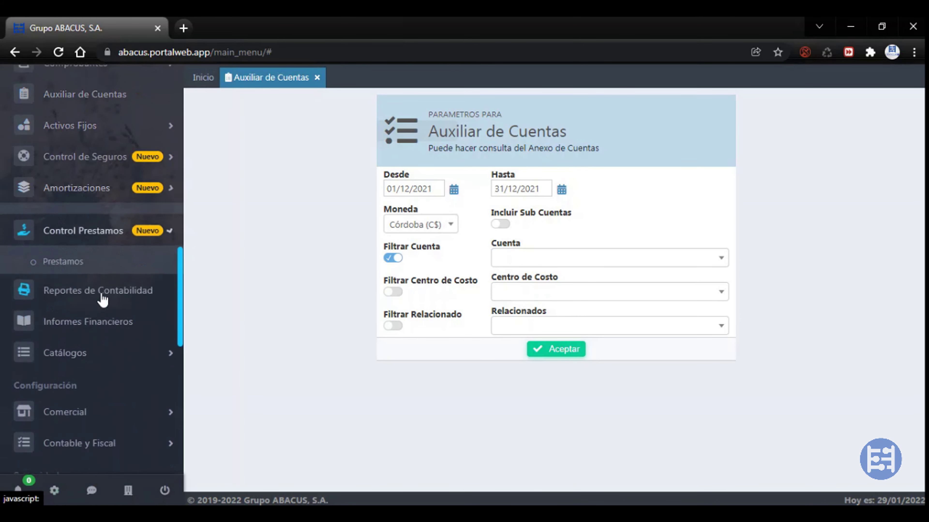
scroll(91, 291, up, 5)
scroll(92, 291, up, 10)
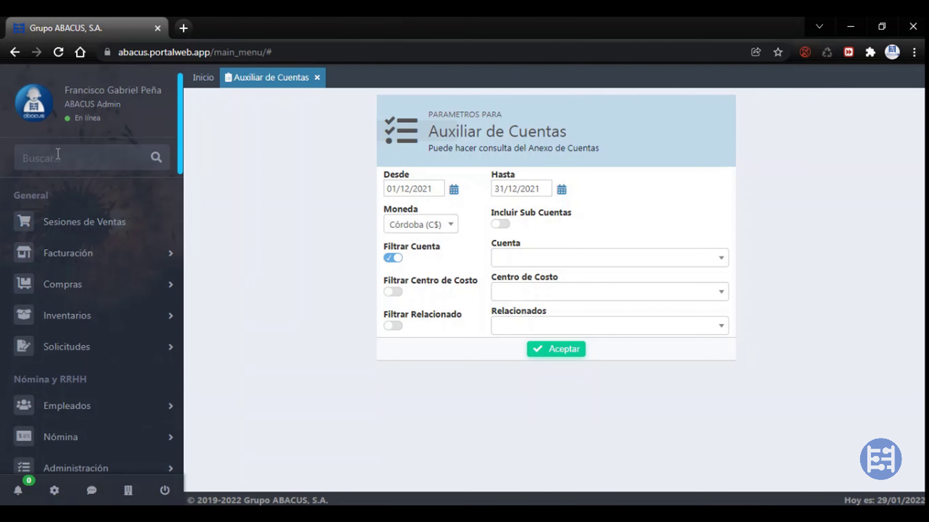
Search the sidebar menu for 'factura' and open the Facturas list from Facturación
click(57, 157)
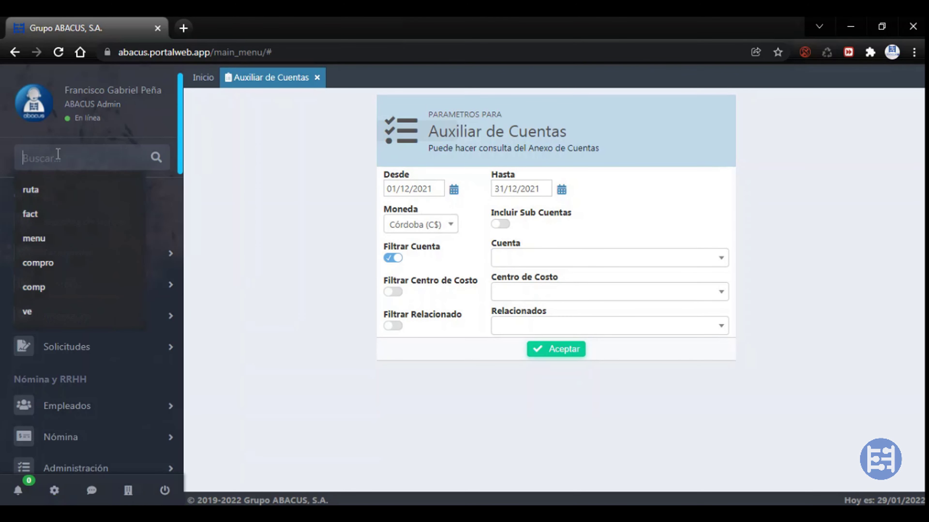
key(Escape)
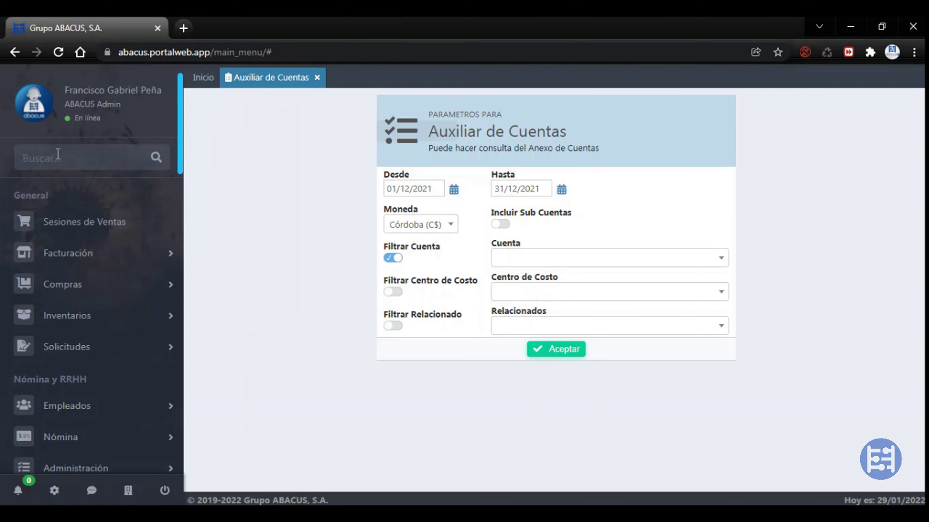
text(fa)
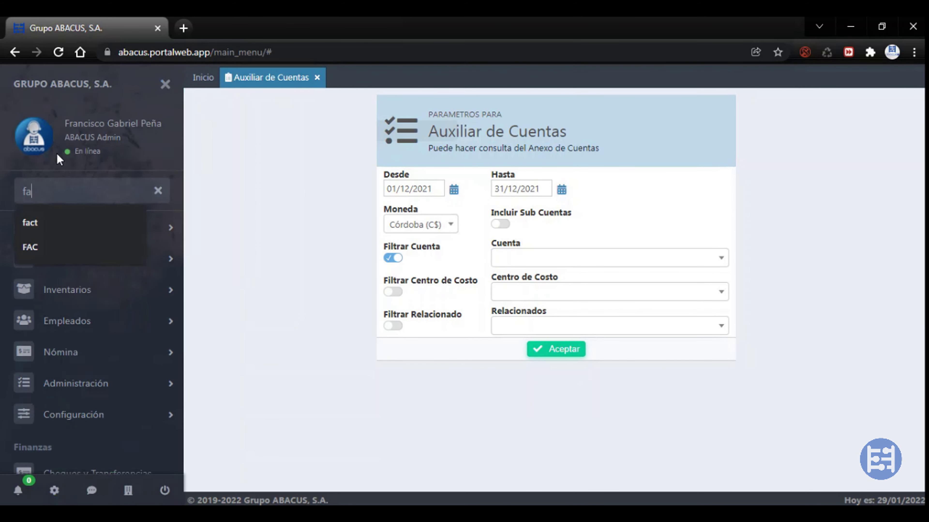
text(ctura)
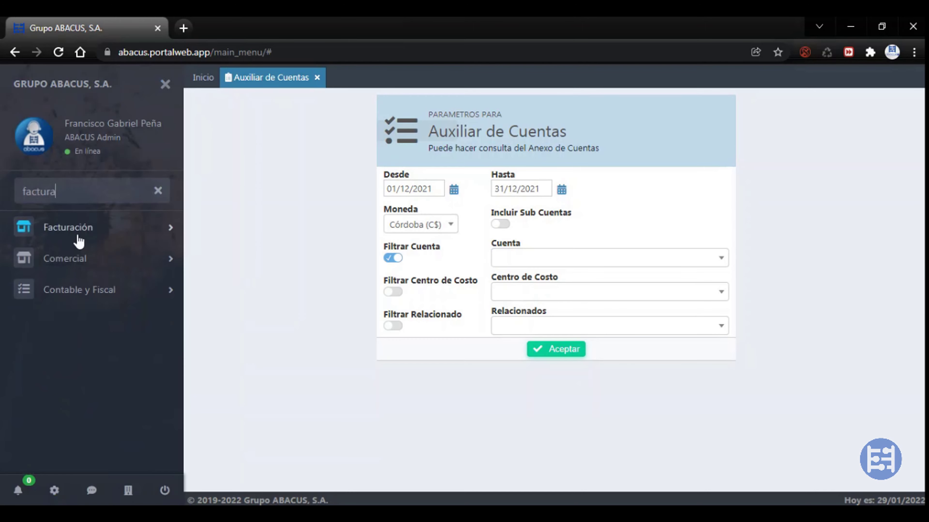
click(77, 231)
click(57, 259)
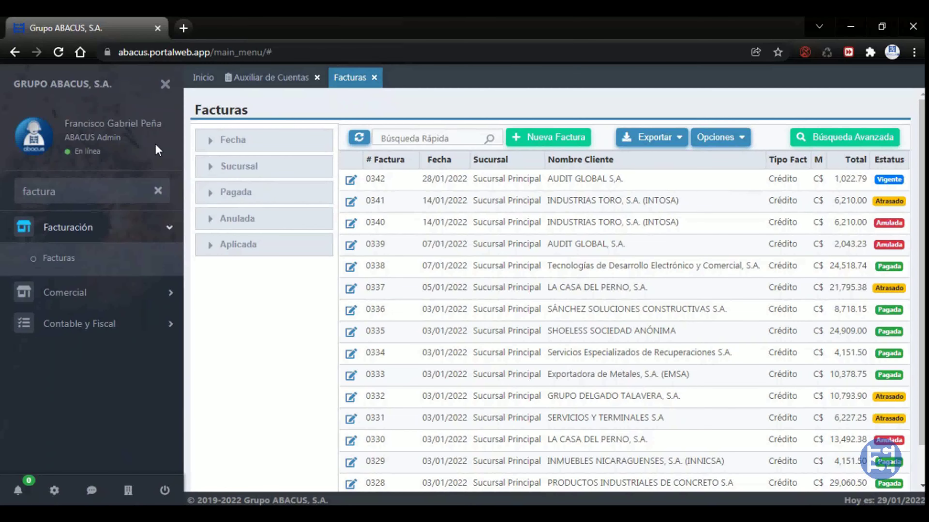
Search 'compras', open Compras y Ctas por Pagar and Informes de Compras, then clear the search
double_click(83, 194)
text(compras)
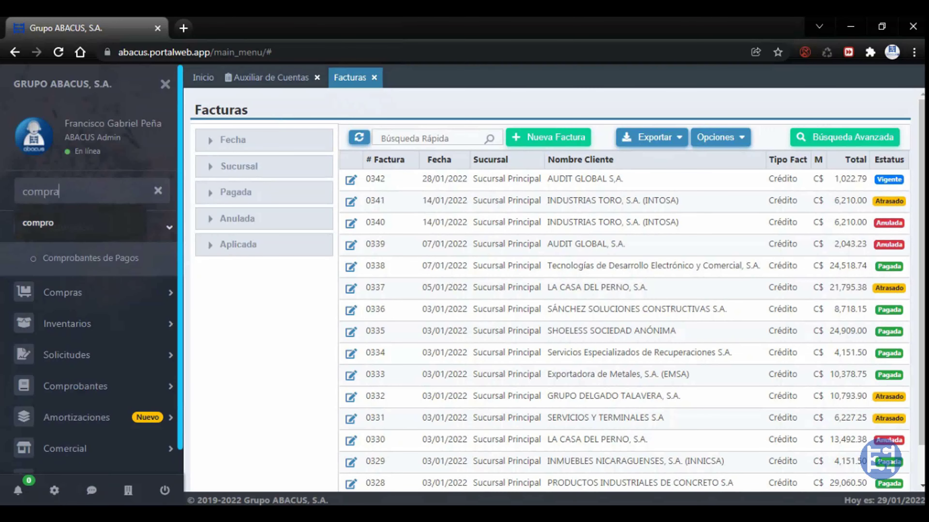
click(55, 227)
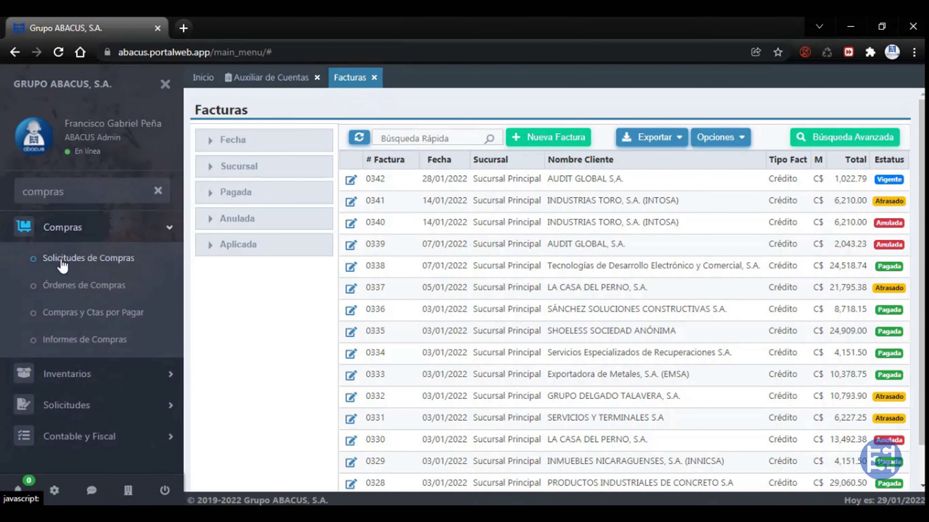
click(74, 314)
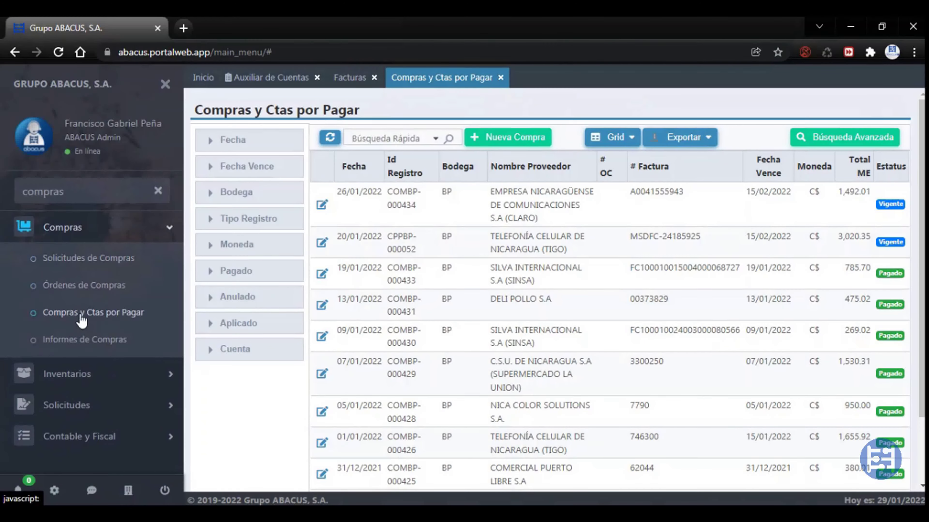
click(66, 342)
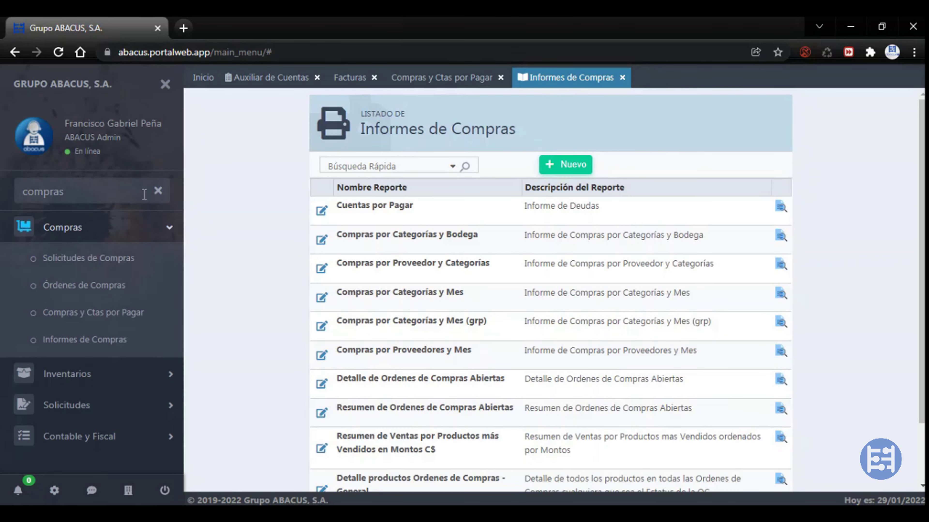
click(158, 191)
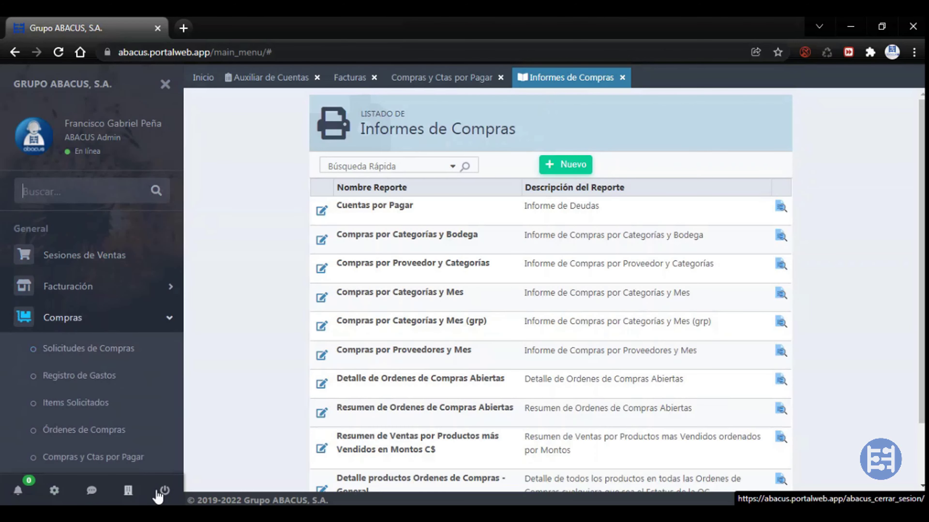
Check the notifications, then try the second and fifth colour themes
click(18, 491)
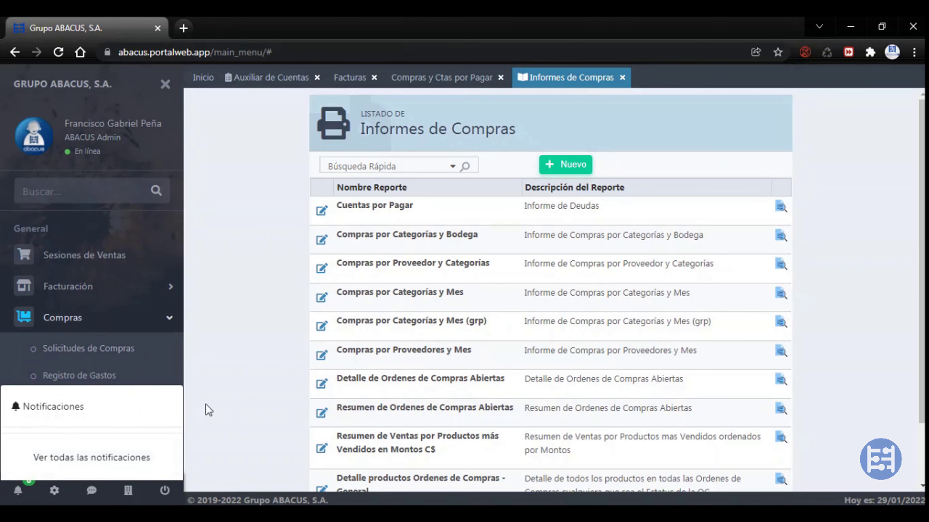
click(19, 491)
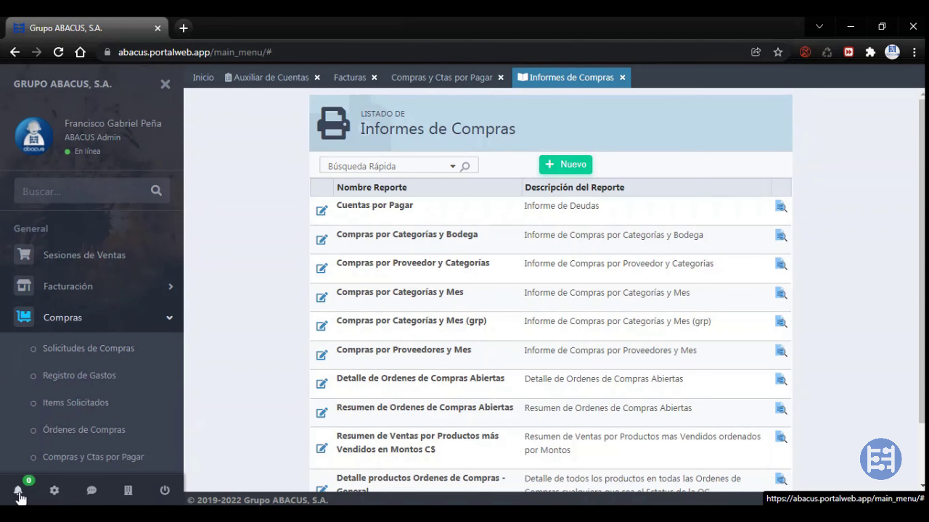
click(54, 492)
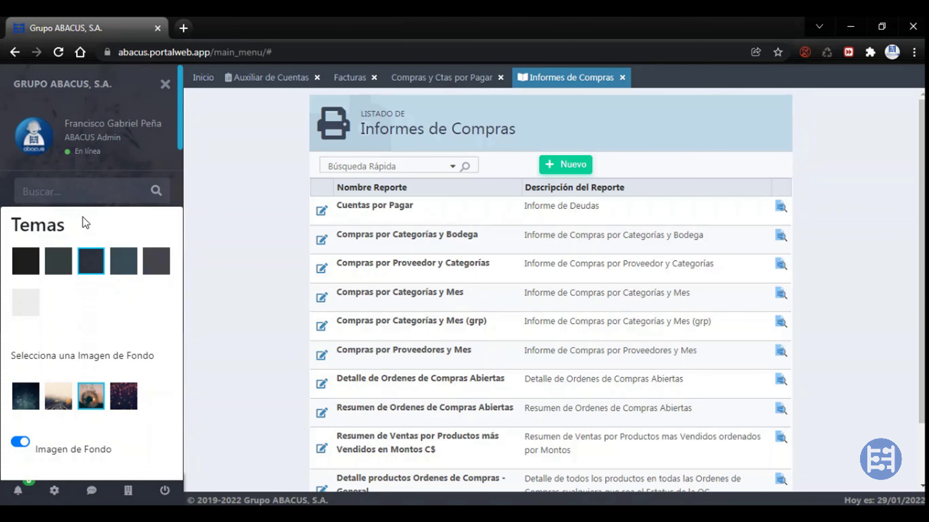
click(59, 260)
click(54, 492)
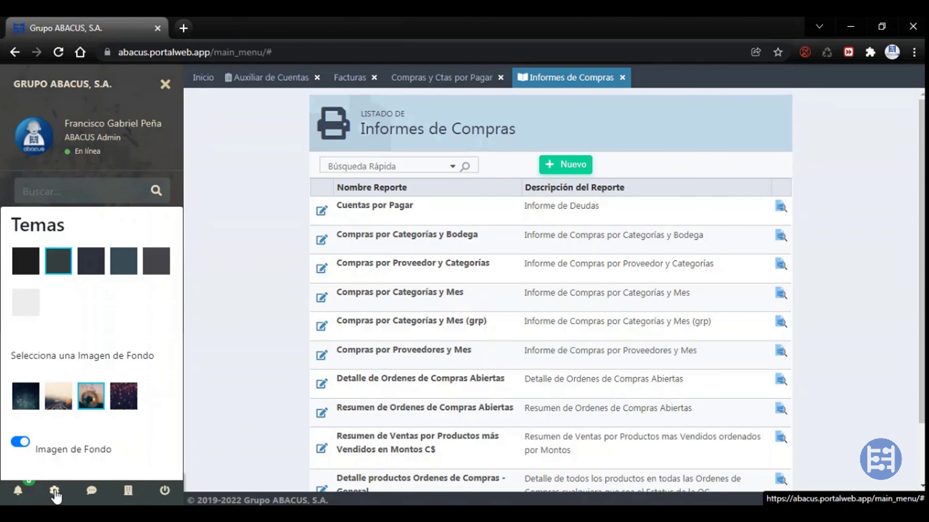
click(161, 266)
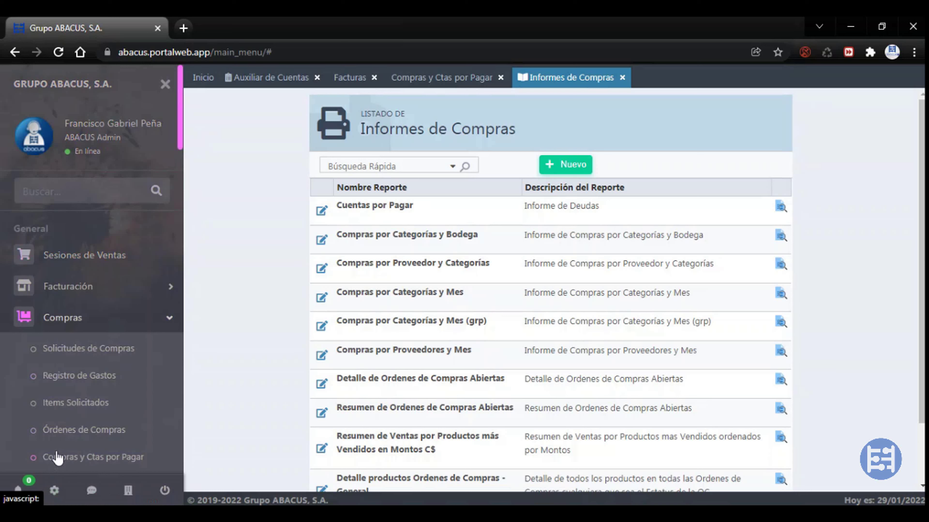
Settle on the dark navy theme and open the sent support tickets list
click(55, 491)
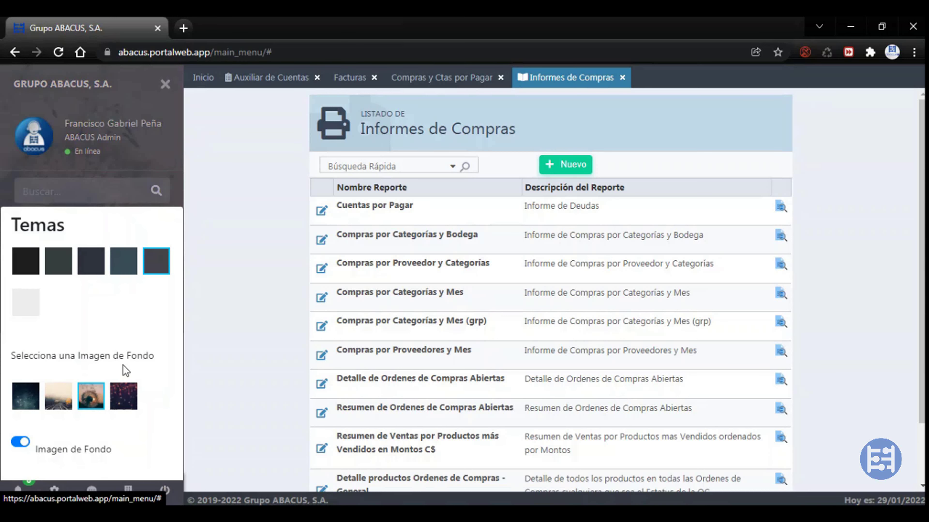
click(33, 298)
click(54, 490)
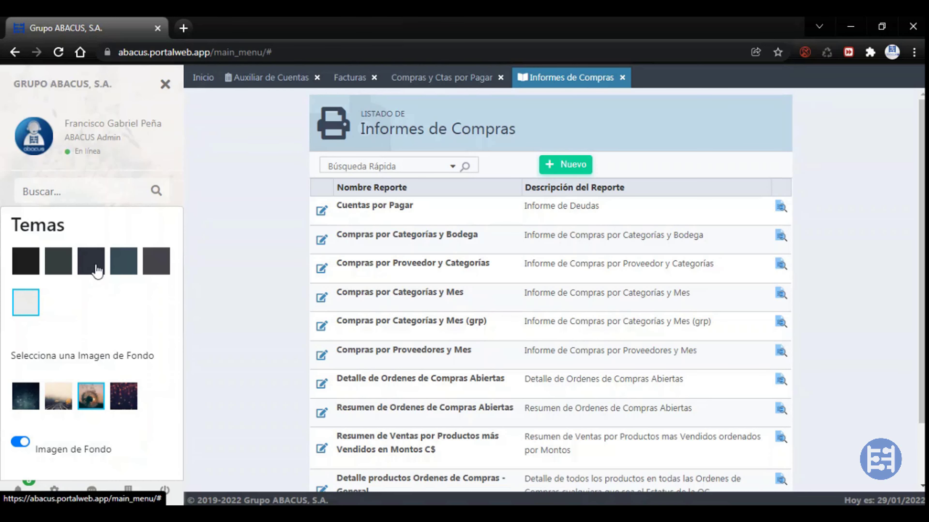
click(91, 261)
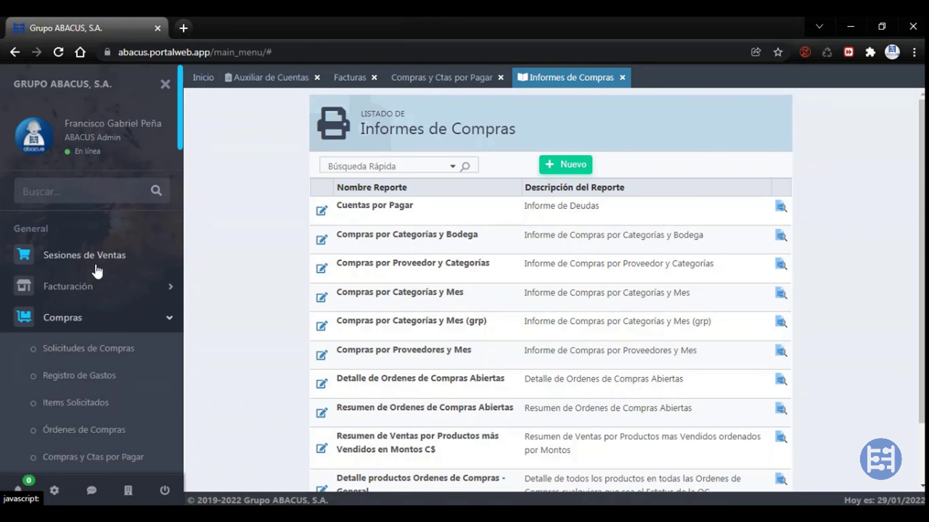
click(91, 491)
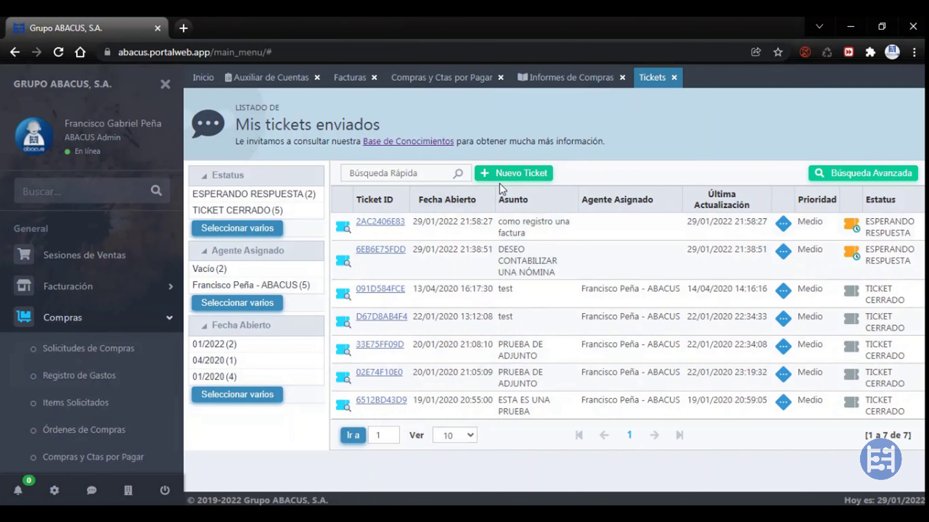
Start a new support ticket and set its Categoría to Consulta - Facturación
click(504, 175)
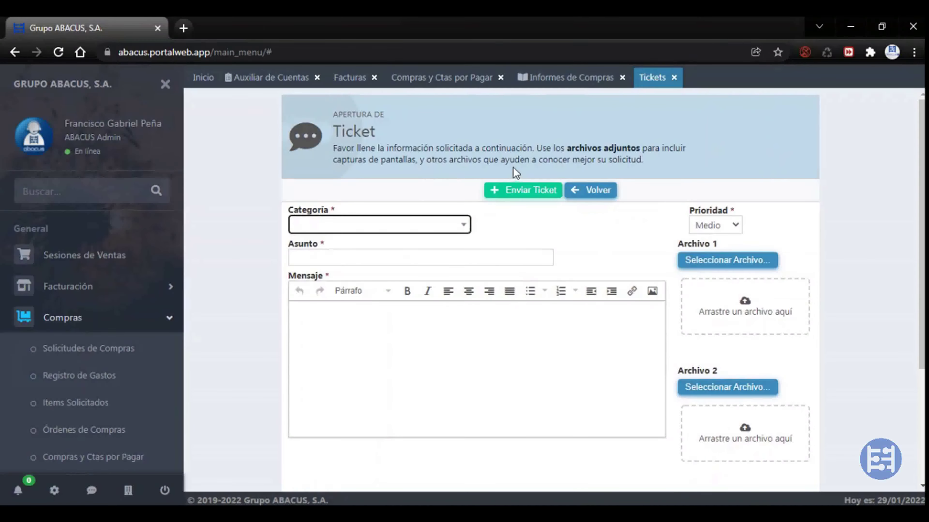
click(421, 226)
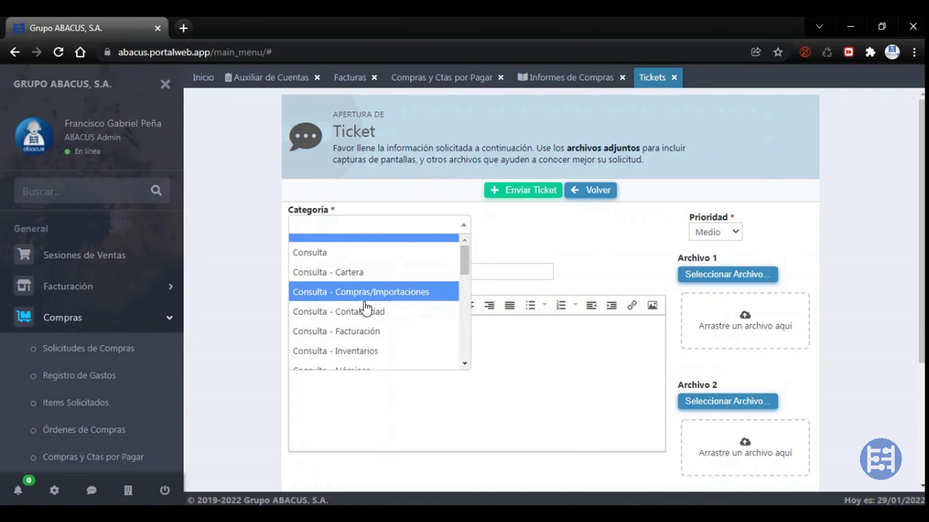
scroll(366, 308, down, 6)
scroll(367, 307, down, 2)
scroll(369, 300, up, 7)
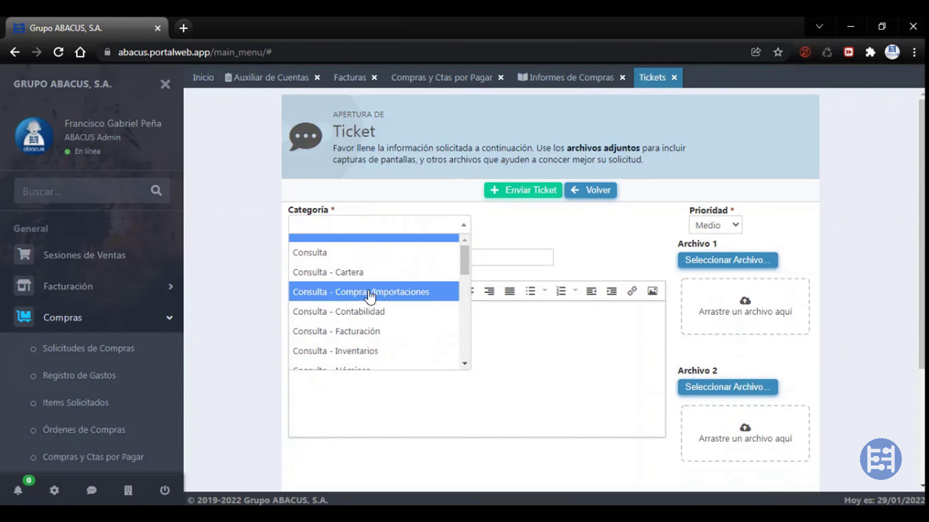
scroll(371, 294, down, 4)
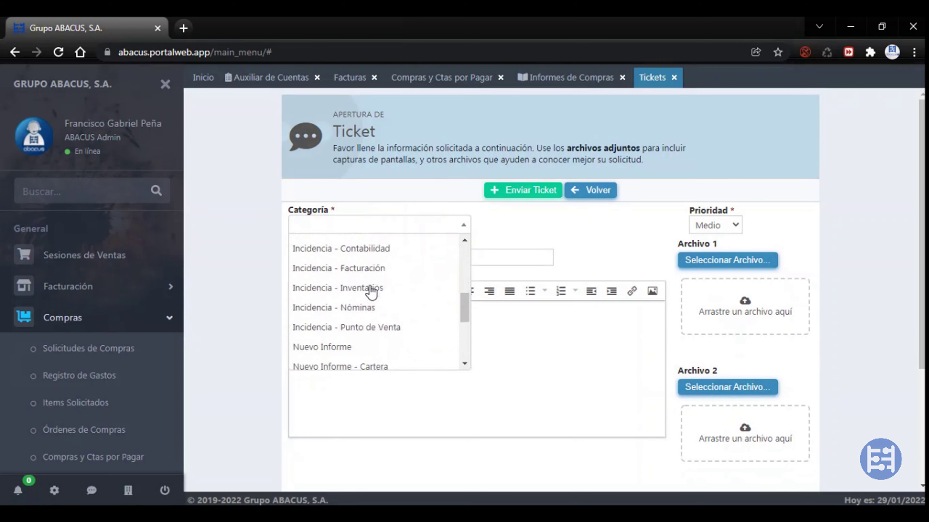
scroll(370, 293, down, 4)
scroll(366, 298, down, 2)
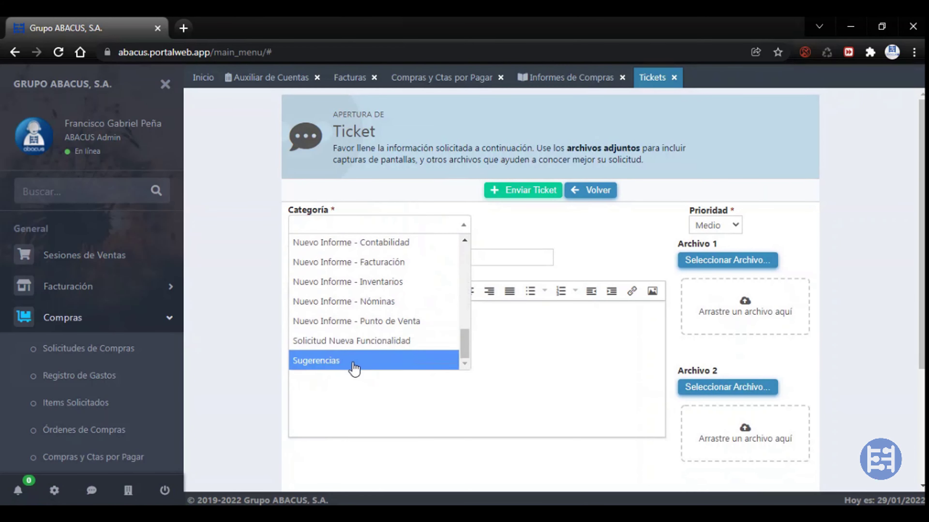
click(562, 230)
click(457, 231)
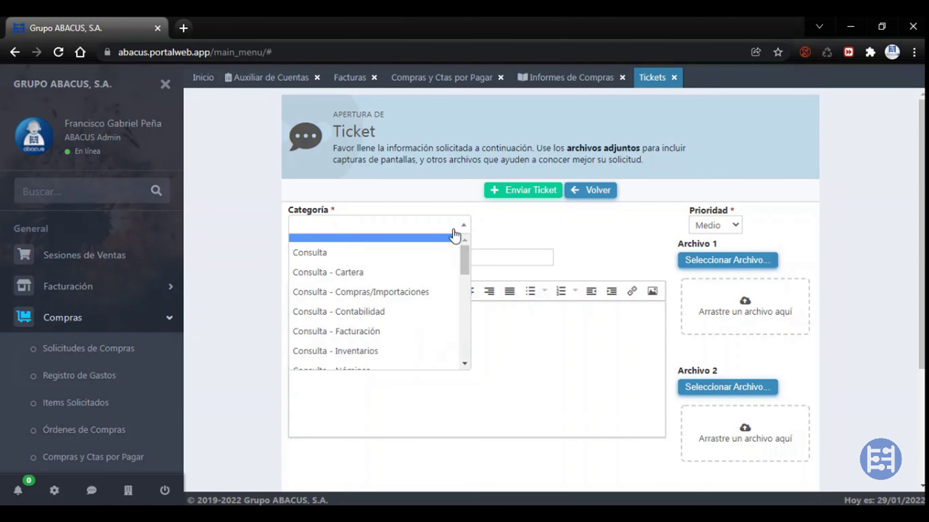
click(365, 331)
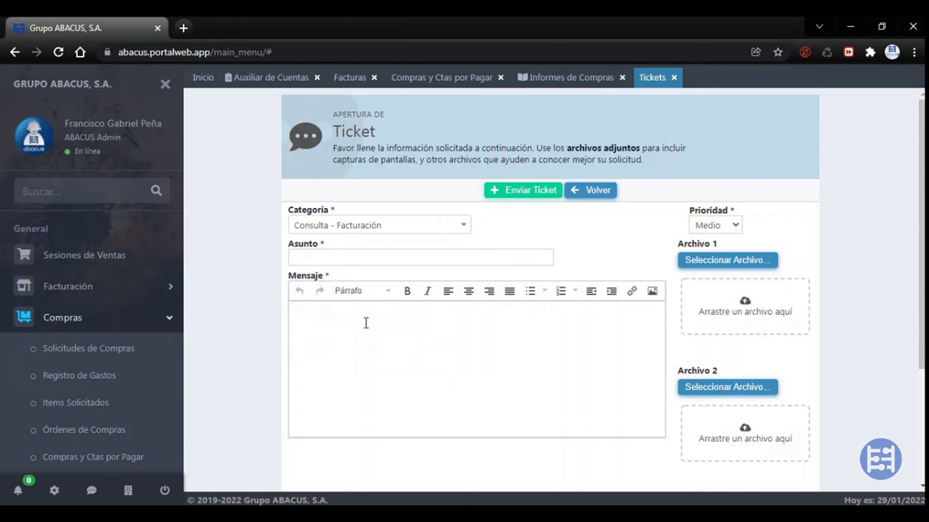
Give the ticket subject 'COMO REALIZAR UNA FACTURA' and message 'NECESITO REALIZAR UNA FACTURA DE CRÉ', then submit it
click(423, 252)
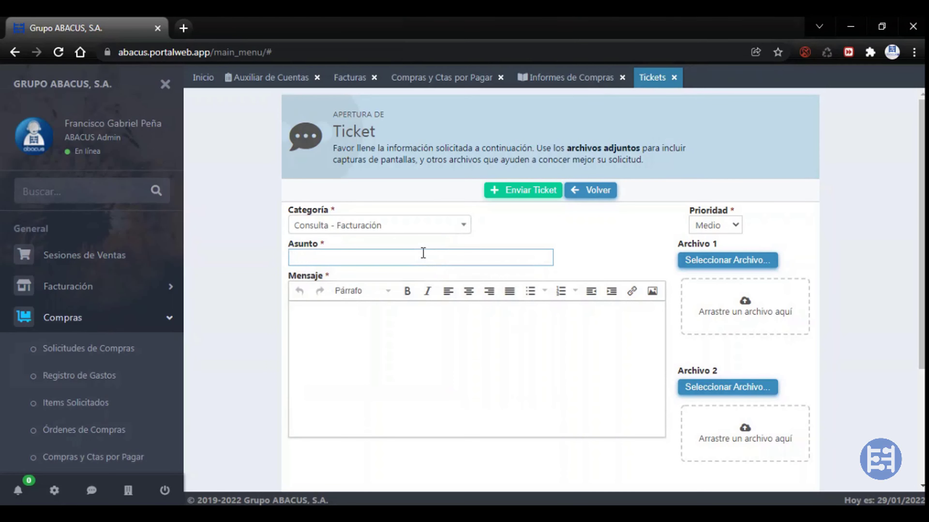
text(COMO REALIZAR UNA)
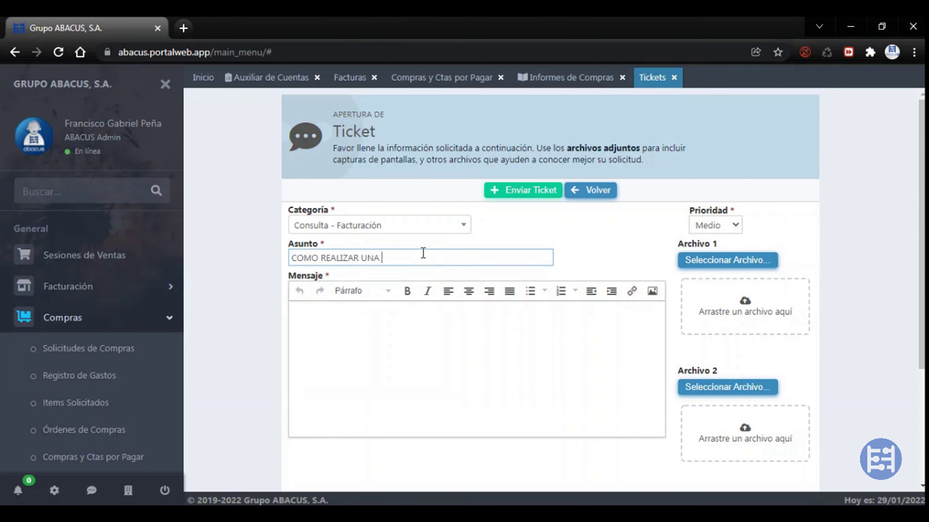
text( FACTURA)
click(407, 354)
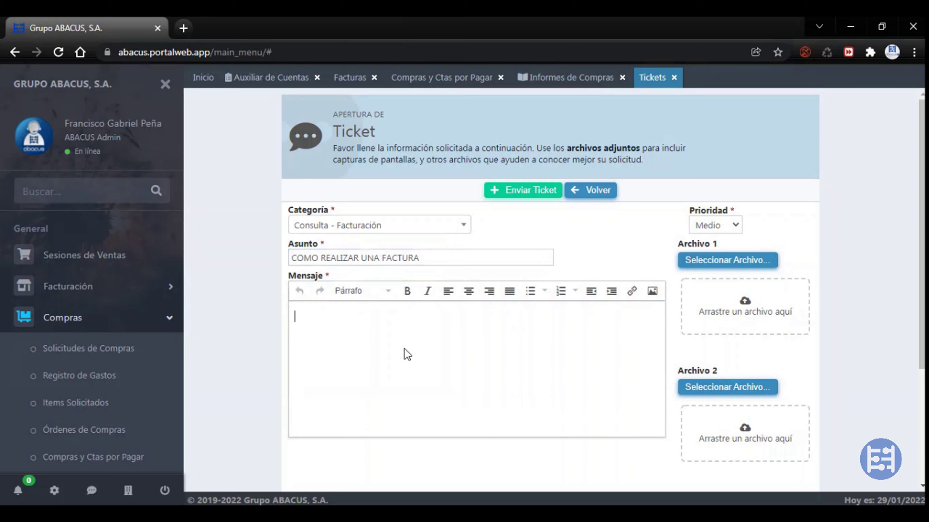
text(NECESITO R)
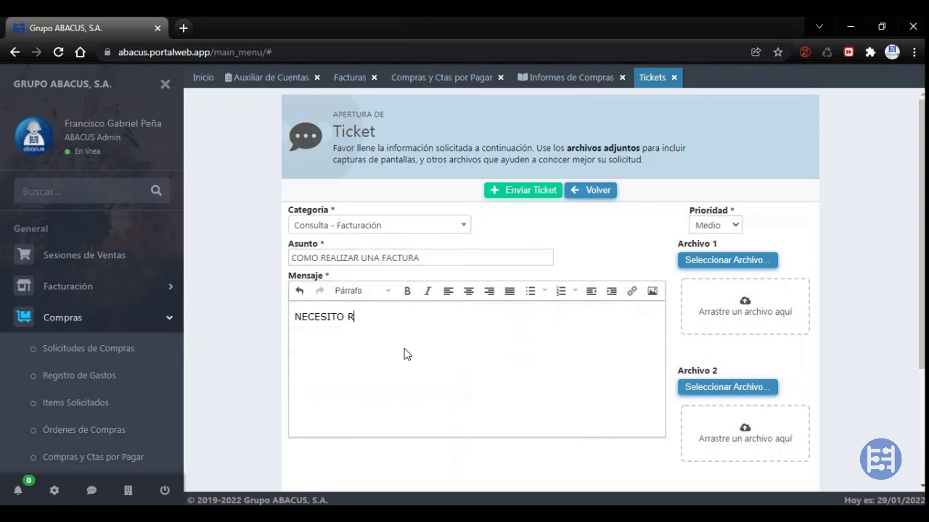
text(EALIZAR UNA FACTURA DE CRÉDITO)
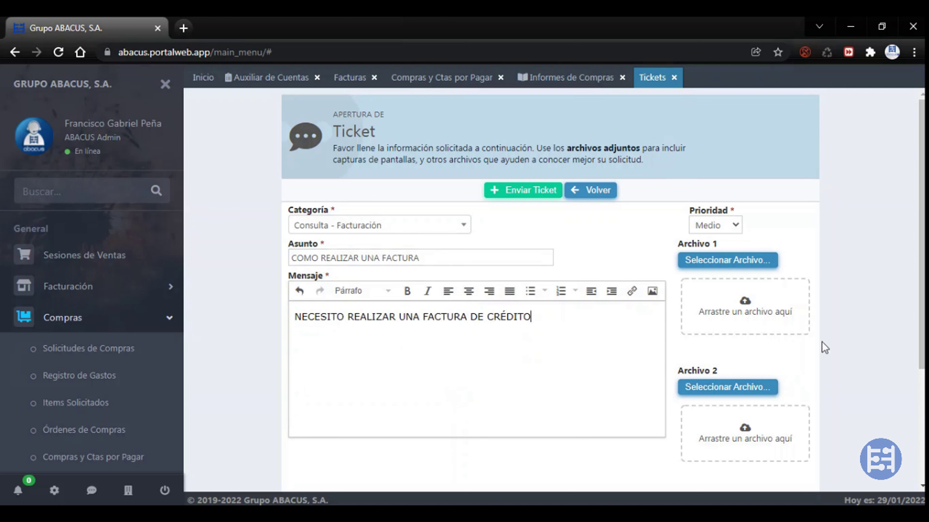
scroll(761, 297, down, 2)
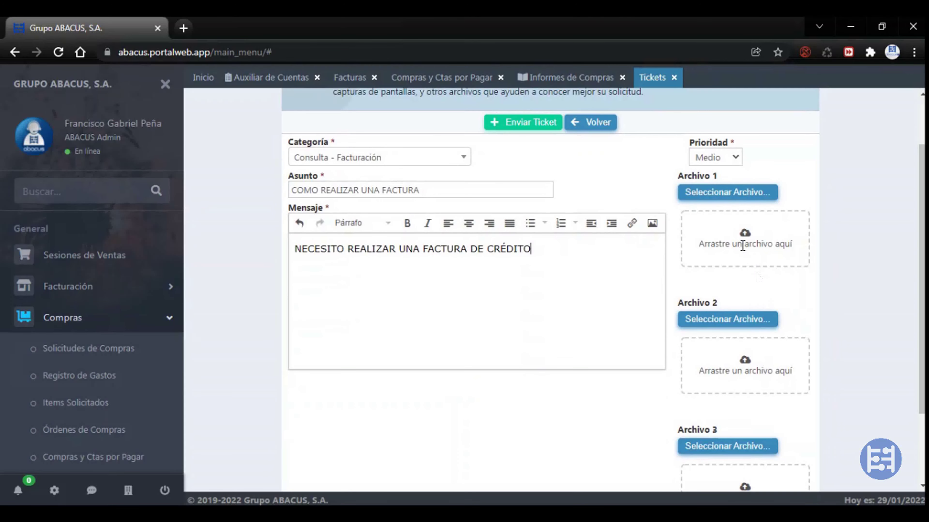
scroll(725, 307, down, 2)
scroll(728, 306, up, 4)
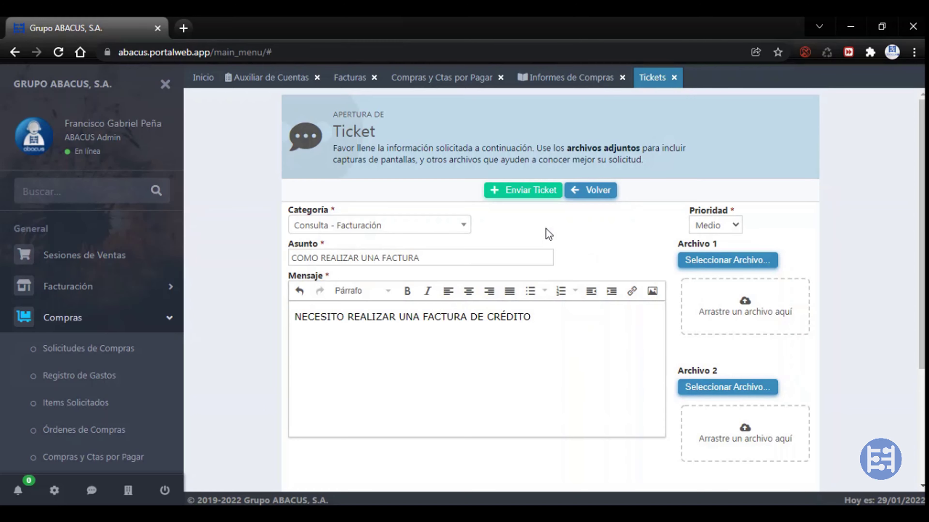
click(533, 198)
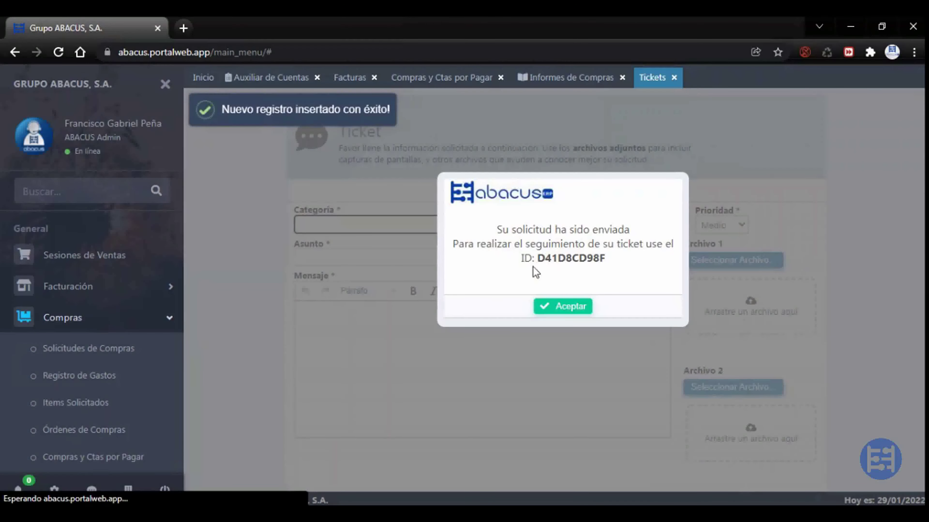
Confirm the sent ticket, view its case log, and return to the sent tickets list
click(554, 311)
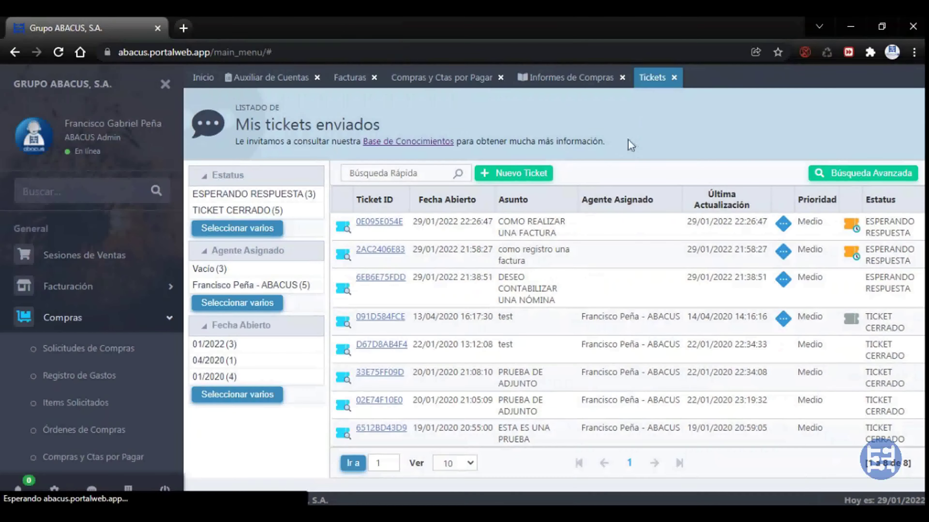
click(378, 225)
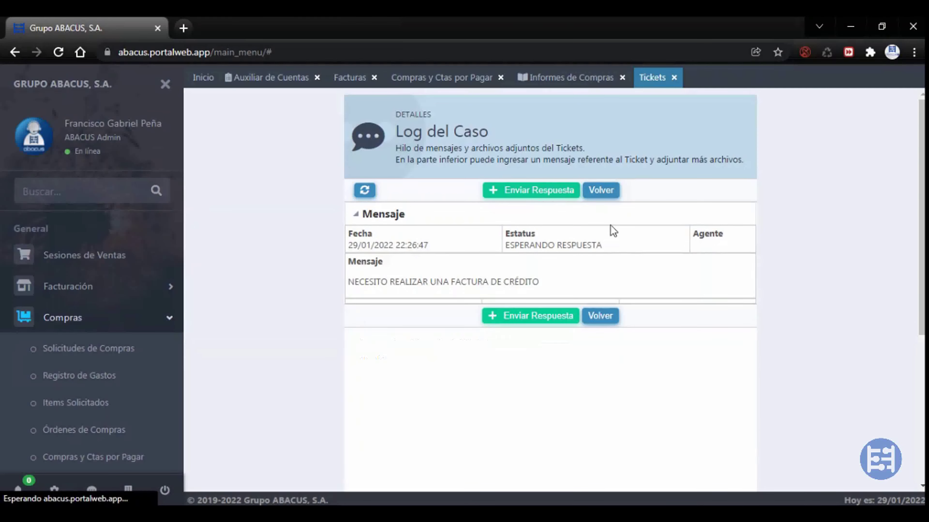
click(598, 198)
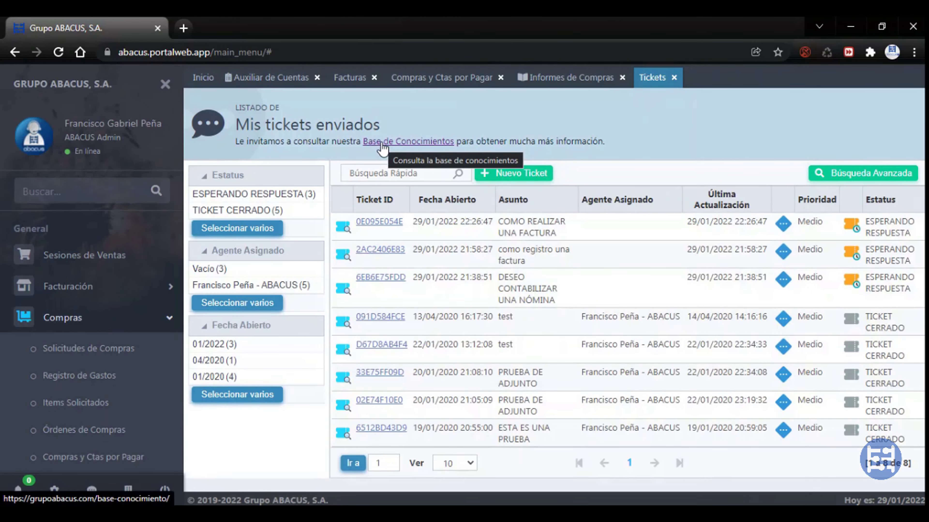
Open the Base de Conocimientos in a new tab, scroll its topic cards, and return to the ERP tab
click(381, 144)
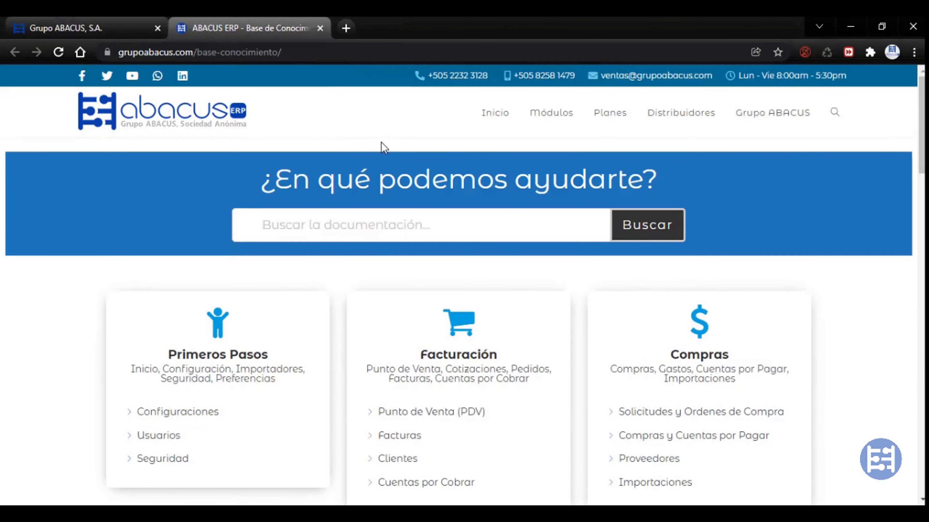
scroll(120, 279, down, 3)
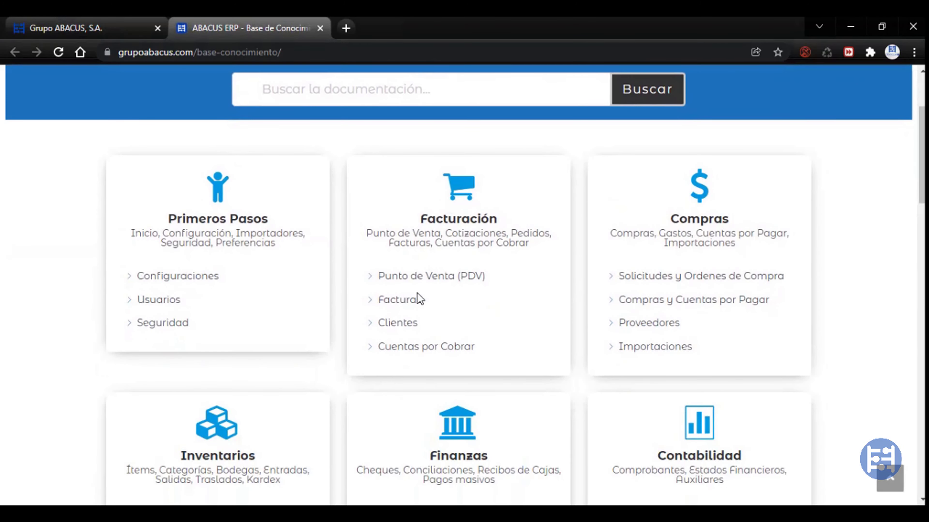
scroll(411, 310, down, 5)
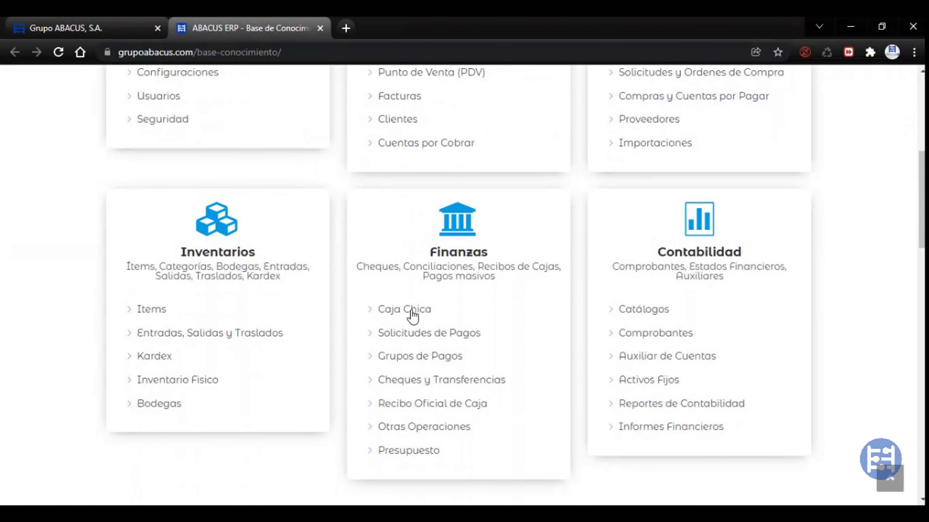
scroll(490, 193, down, 2)
scroll(490, 192, up, 10)
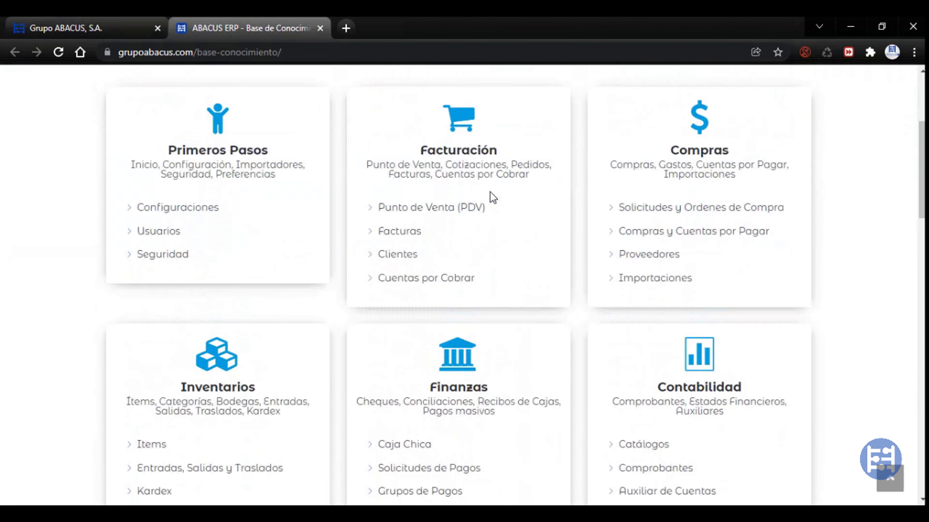
scroll(365, 167, down, 5)
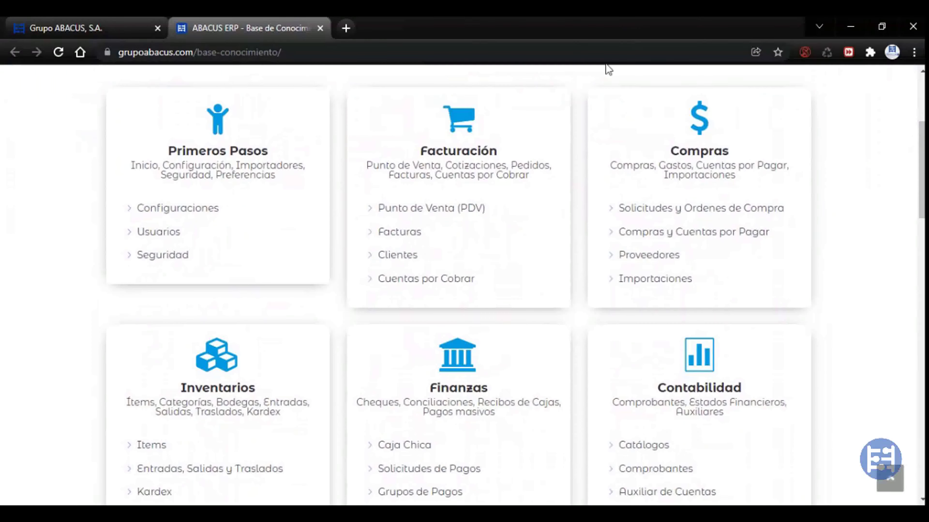
click(114, 34)
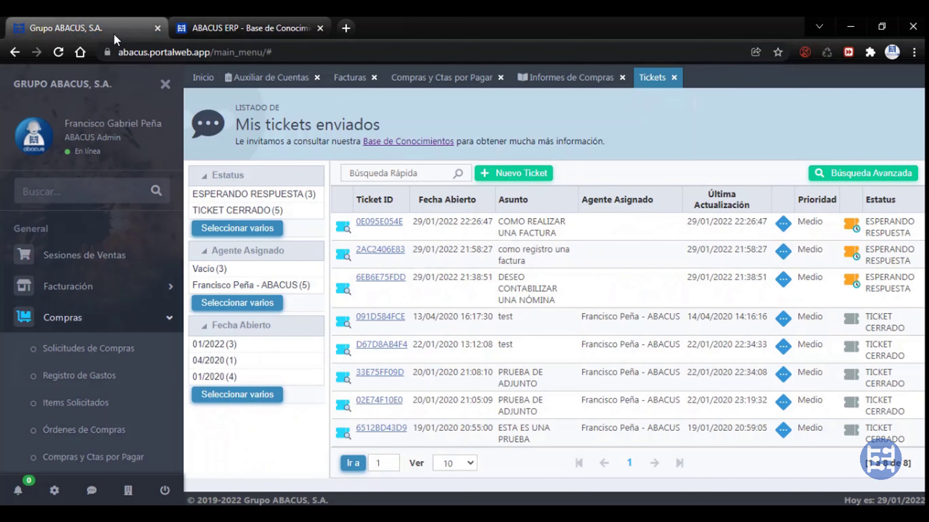
Open the company switcher and cycle through the Auxiliar de Cuentas, Facturas, Compras and Tickets tabs
click(129, 492)
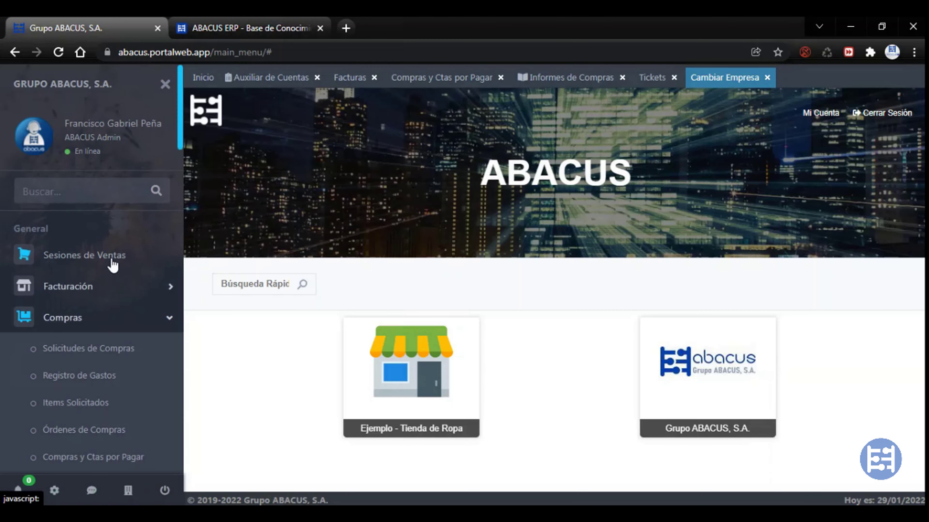
click(267, 79)
click(343, 78)
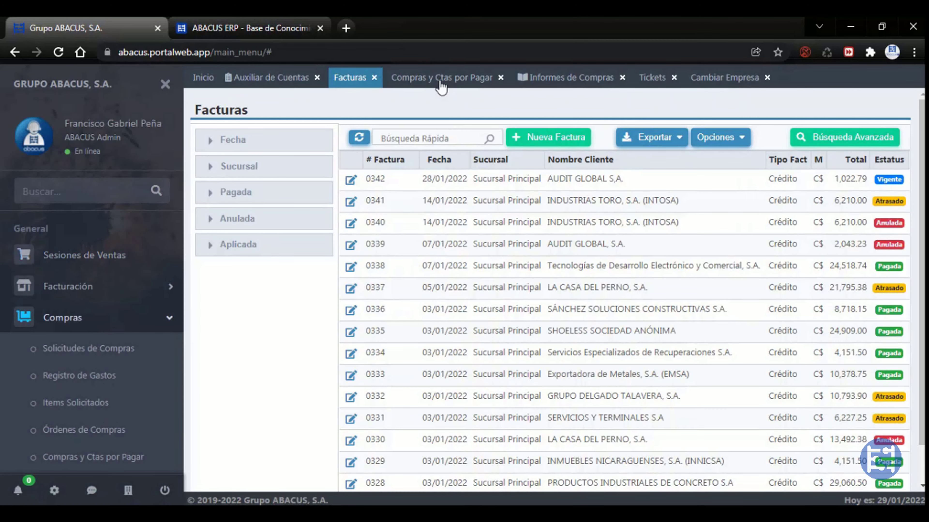
click(741, 76)
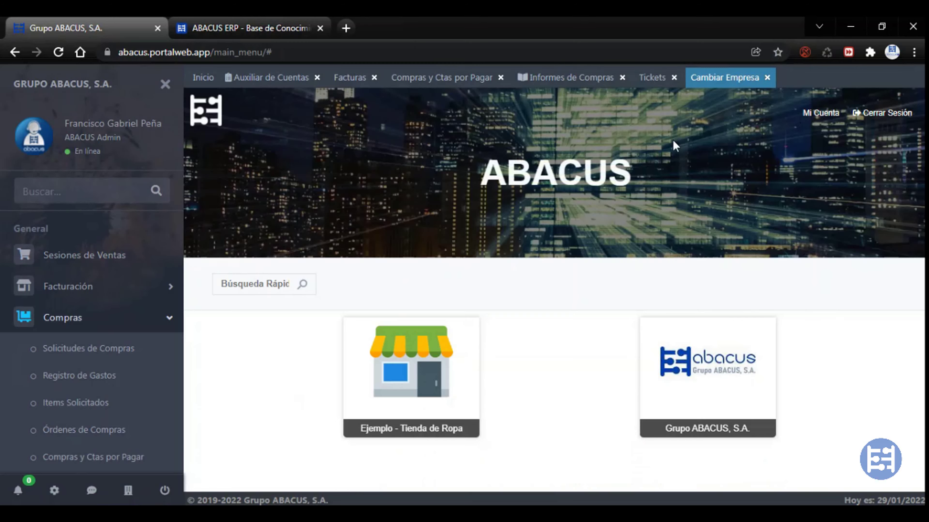
click(256, 82)
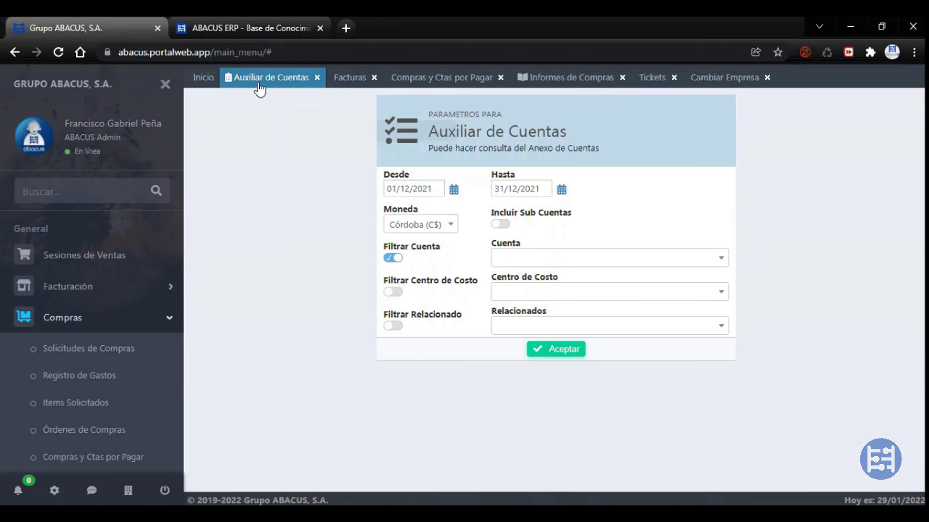
click(349, 79)
click(436, 80)
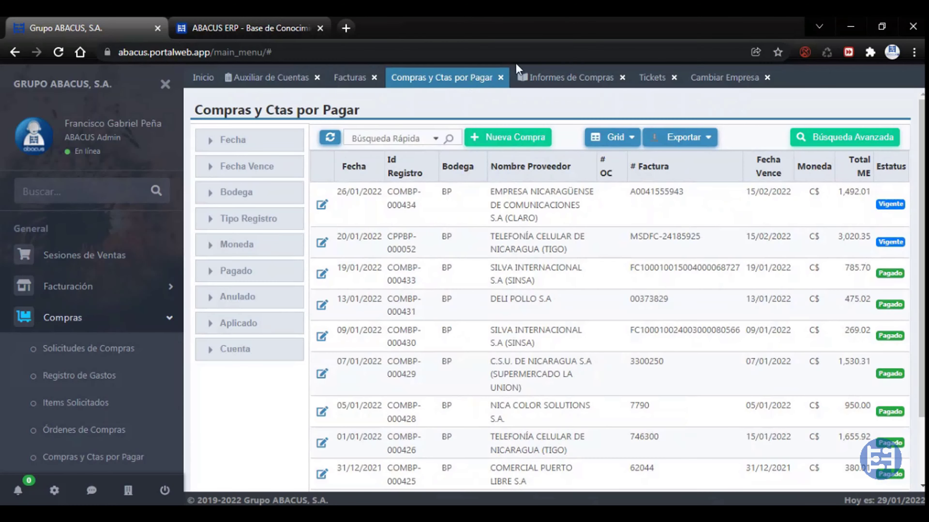
click(570, 80)
click(663, 80)
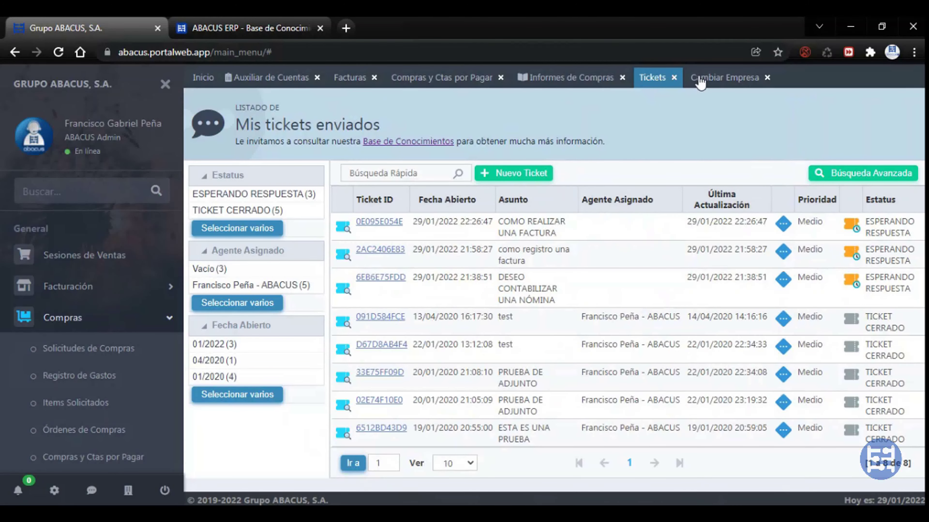
Close the Cambiar Empresa and Tickets tabs
click(700, 82)
click(660, 82)
click(581, 83)
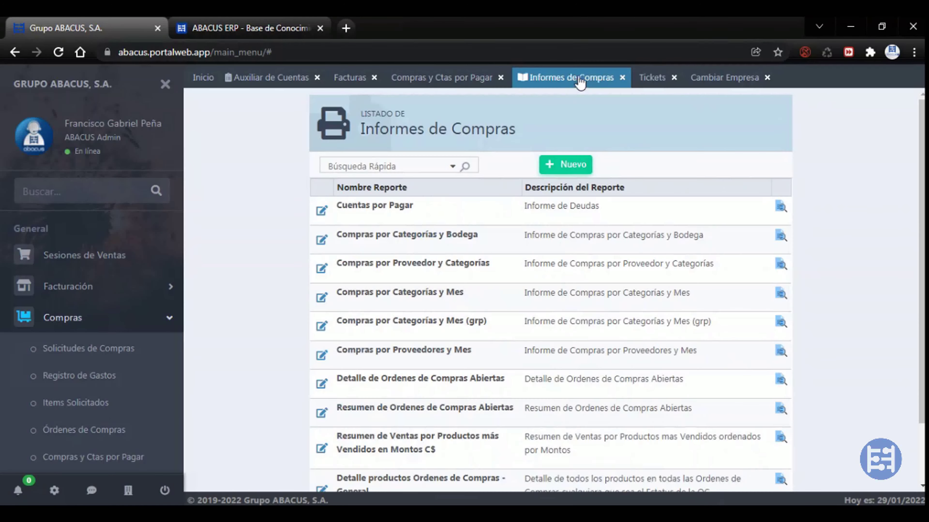
click(711, 80)
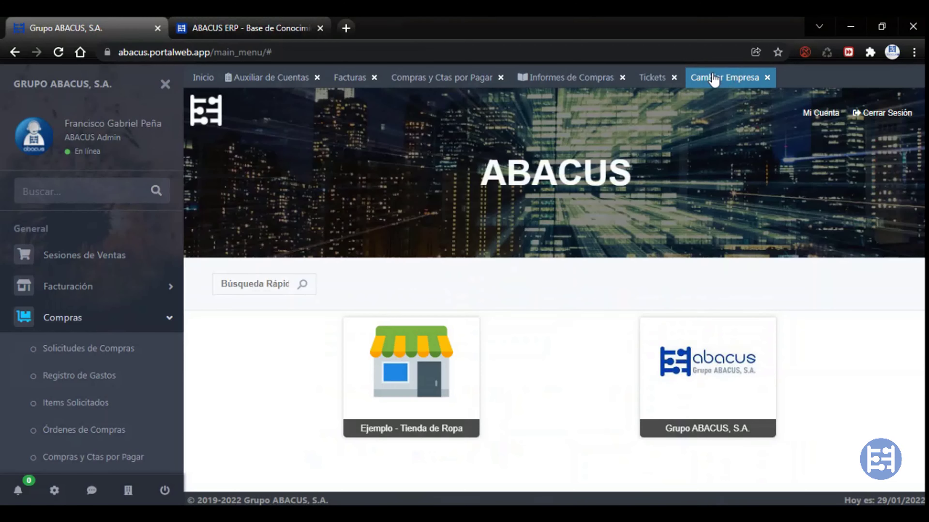
click(768, 78)
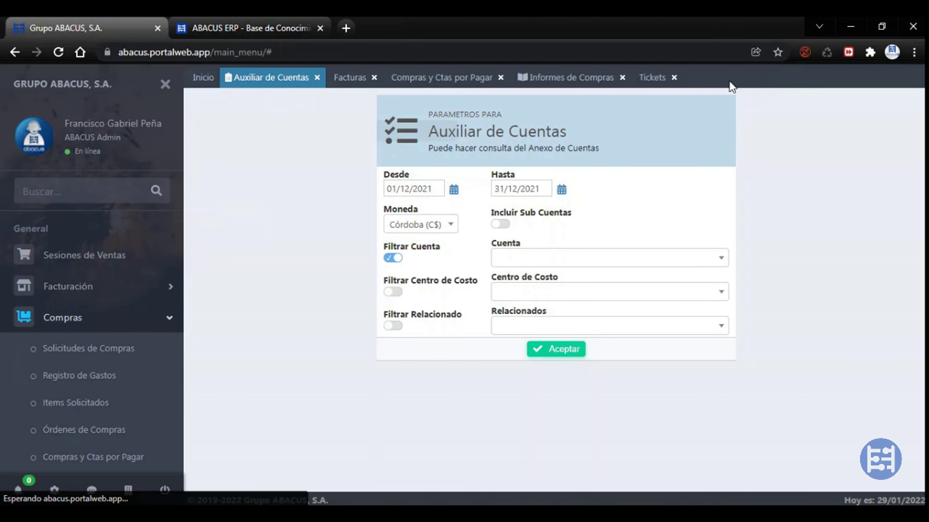
click(676, 79)
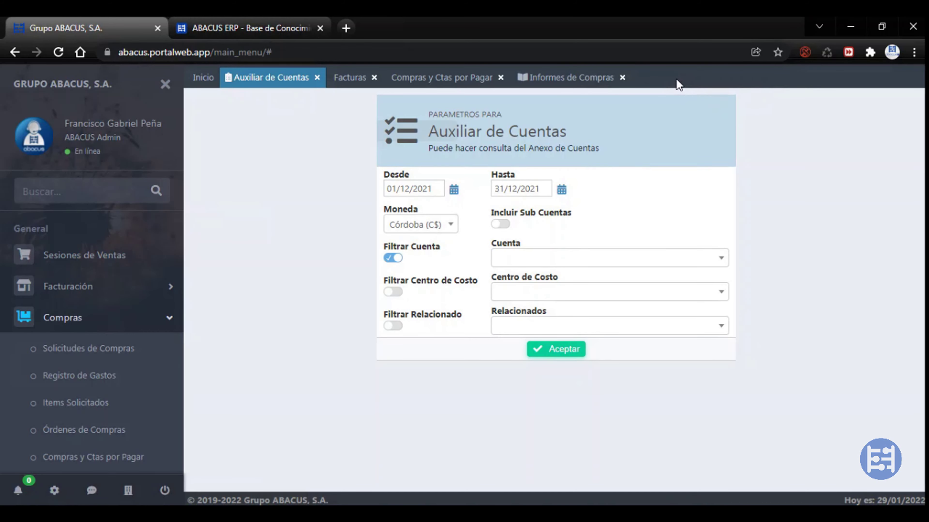
Check the tab close options without choosing one, then switch between the Facturas and Compras tabs
right_click(584, 76)
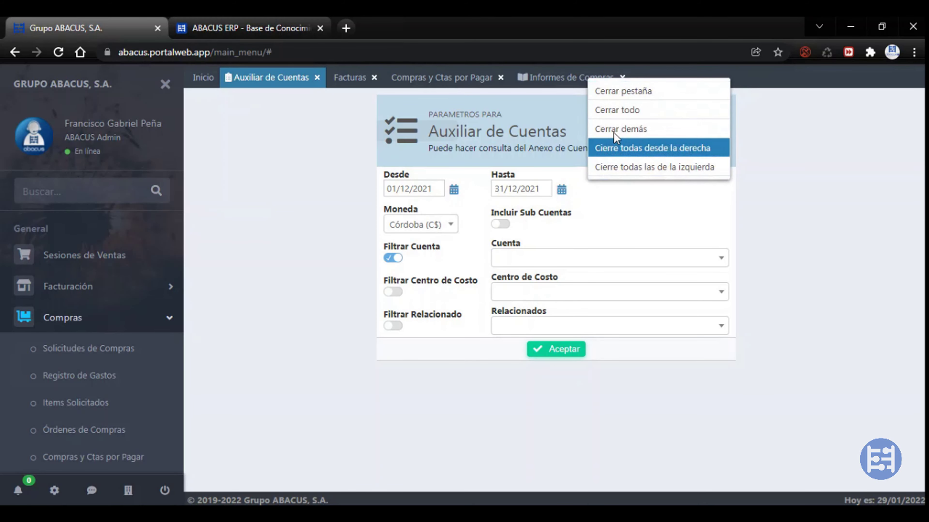
click(342, 82)
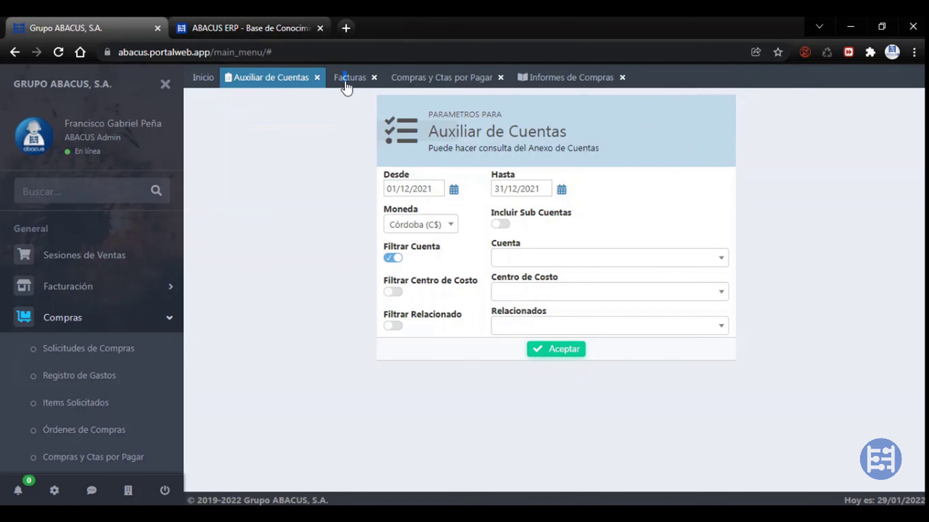
click(346, 85)
click(419, 78)
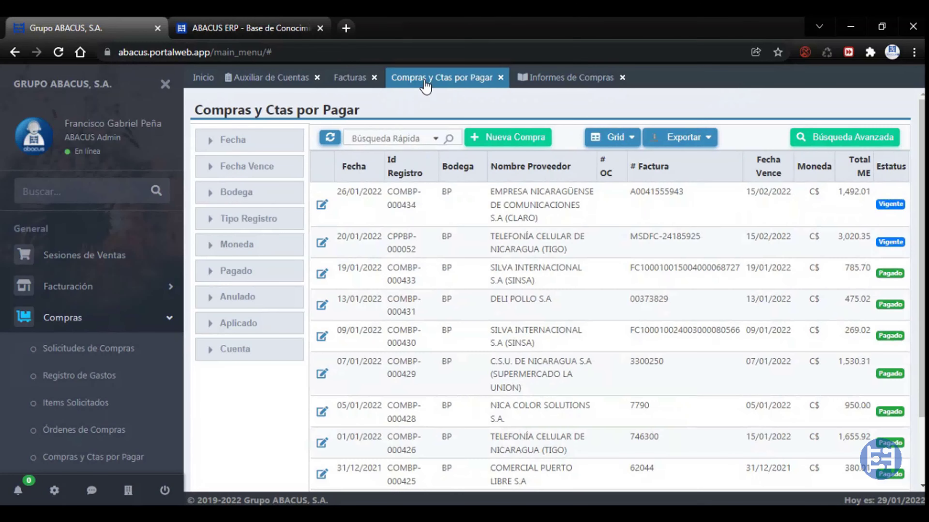
click(352, 83)
click(412, 80)
click(371, 82)
click(404, 82)
Close the Auxiliar de Cuentas tab and show the Compras y Ctas por Pagar list
click(318, 77)
click(251, 83)
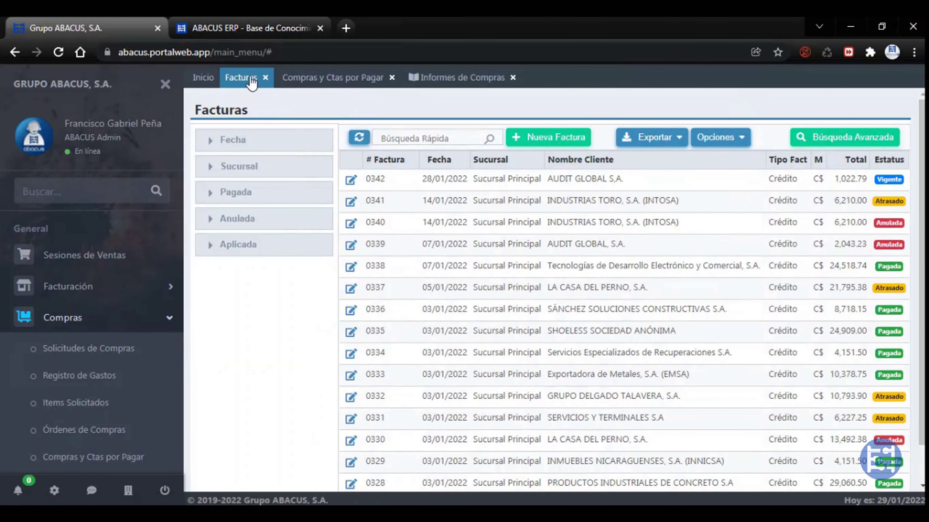
click(307, 86)
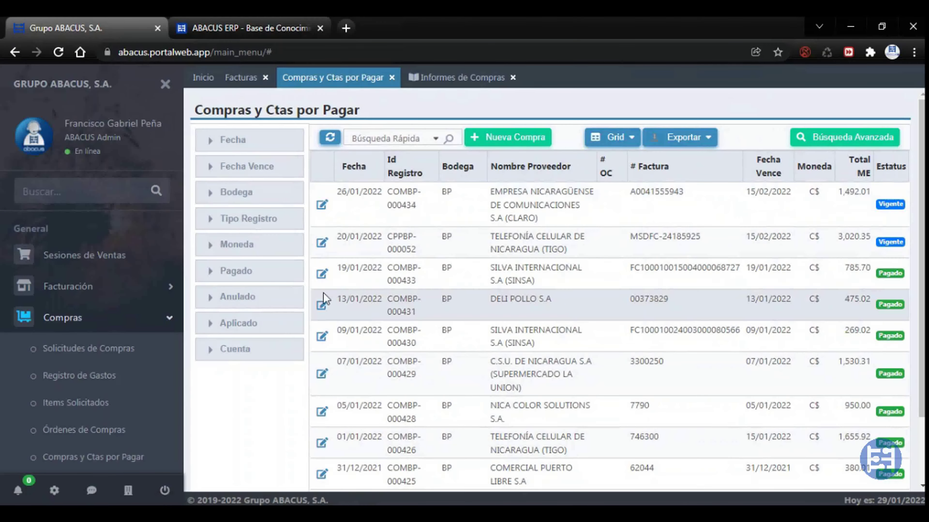
Filter the sidebar menu by CLIEN and open Clientes under Facturación
click(247, 84)
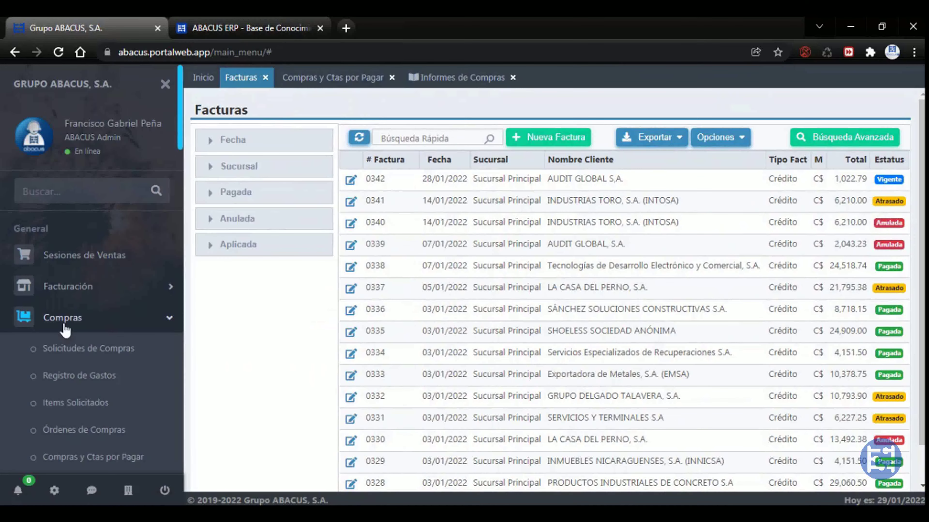
click(89, 192)
text(CLIENTE)
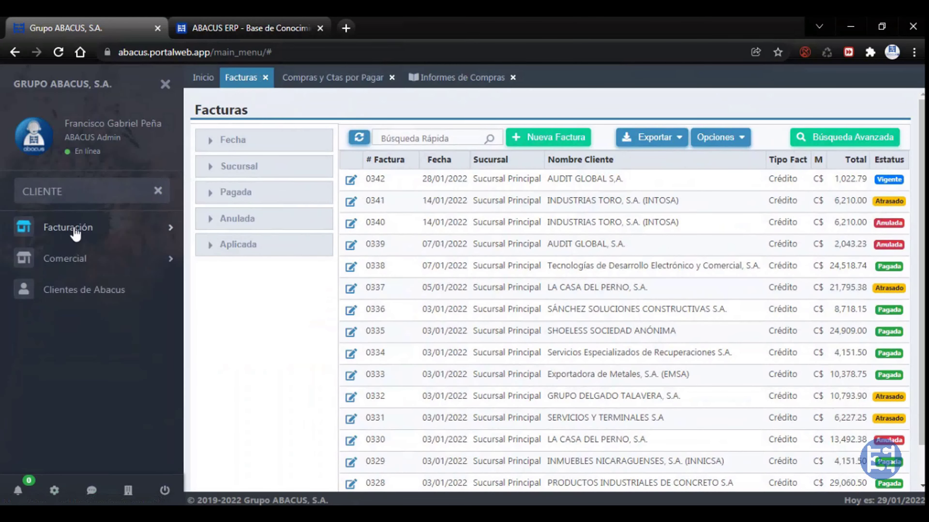
click(70, 228)
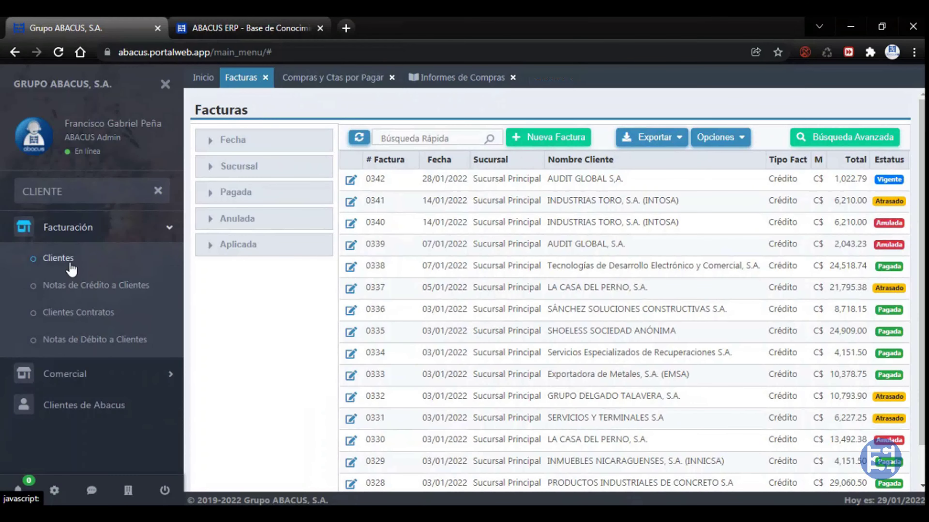
click(58, 258)
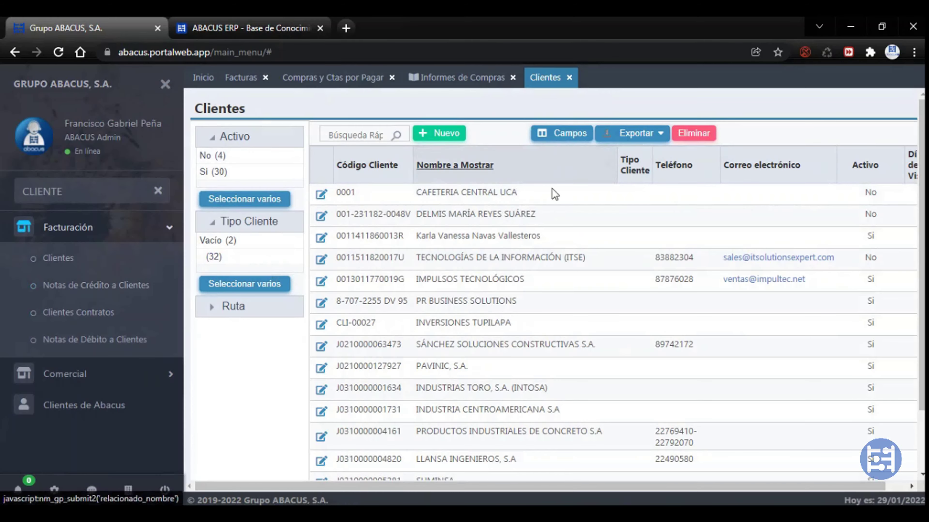
drag(768, 486, 870, 477)
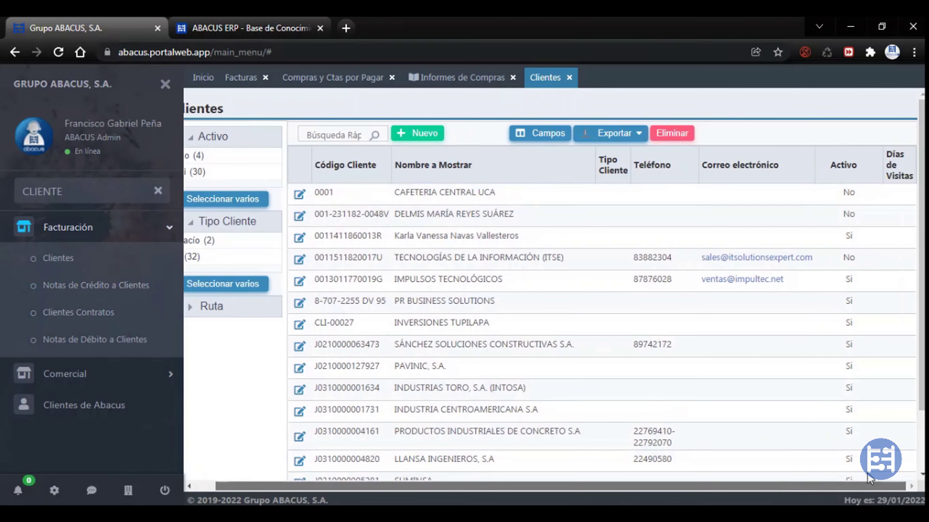
drag(800, 487, 779, 488)
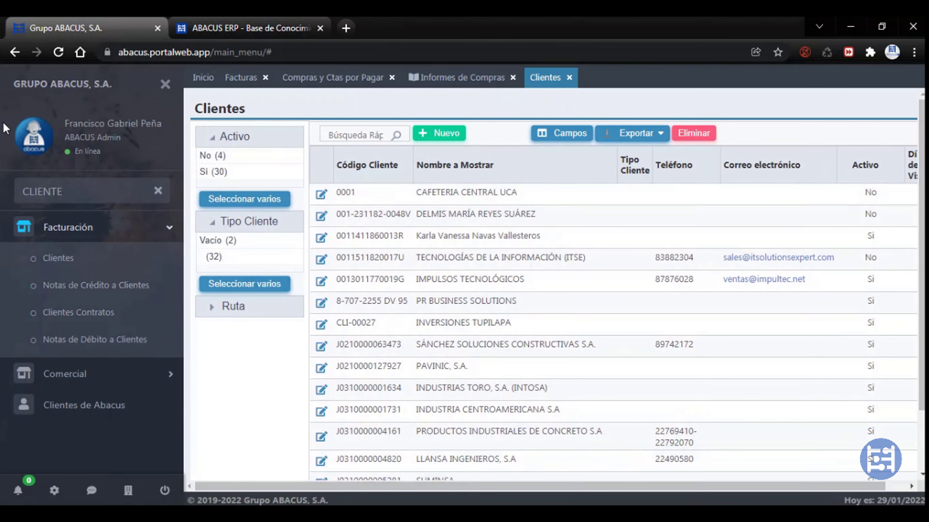
click(52, 84)
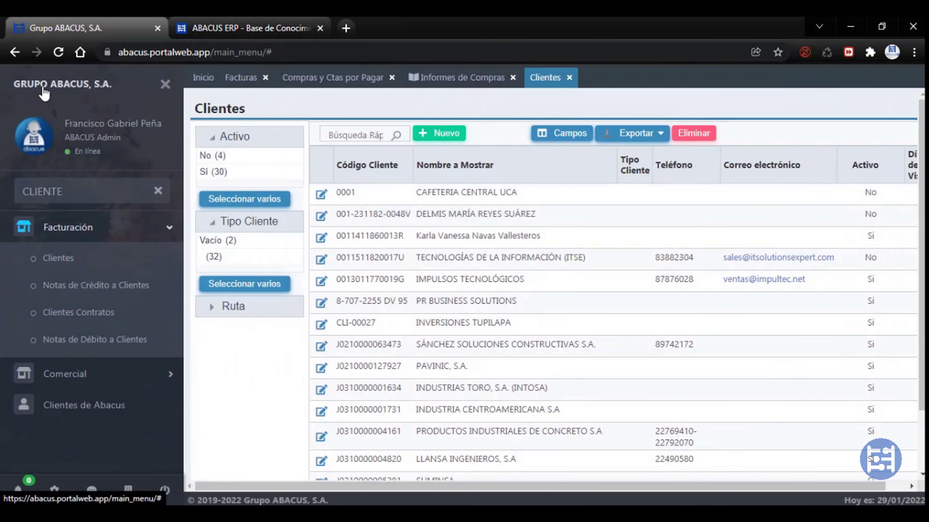
click(163, 88)
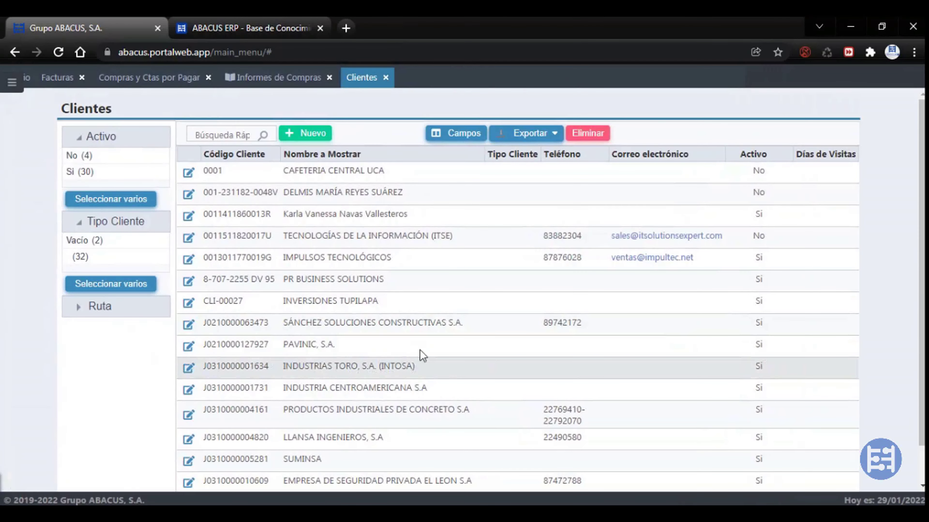
scroll(636, 315, down, 1)
scroll(638, 318, up, 1)
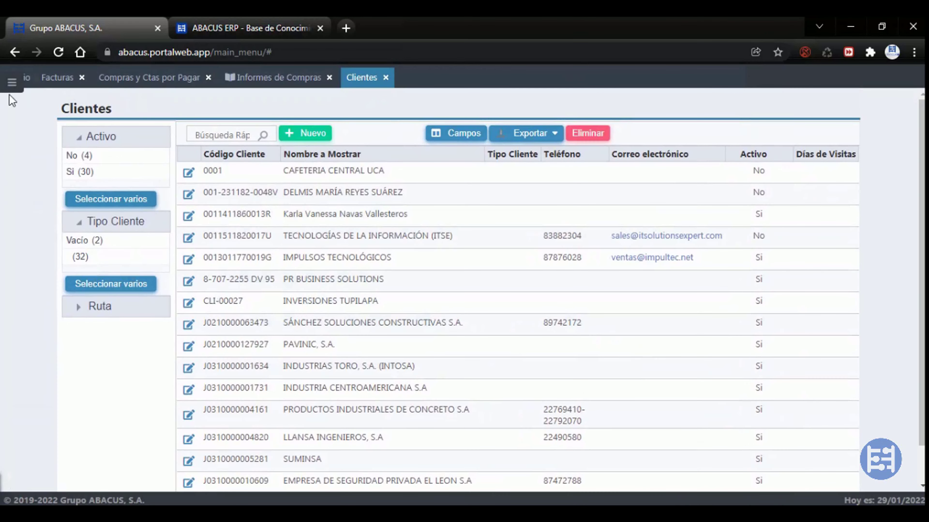
click(12, 82)
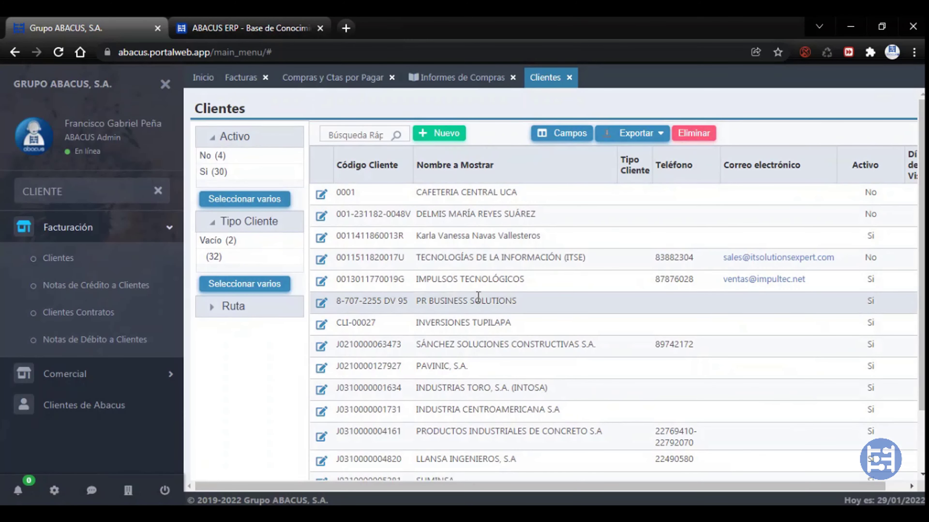
Search the Facturas list for invoice 0244, replacing the earlier SERVICI search term
click(328, 78)
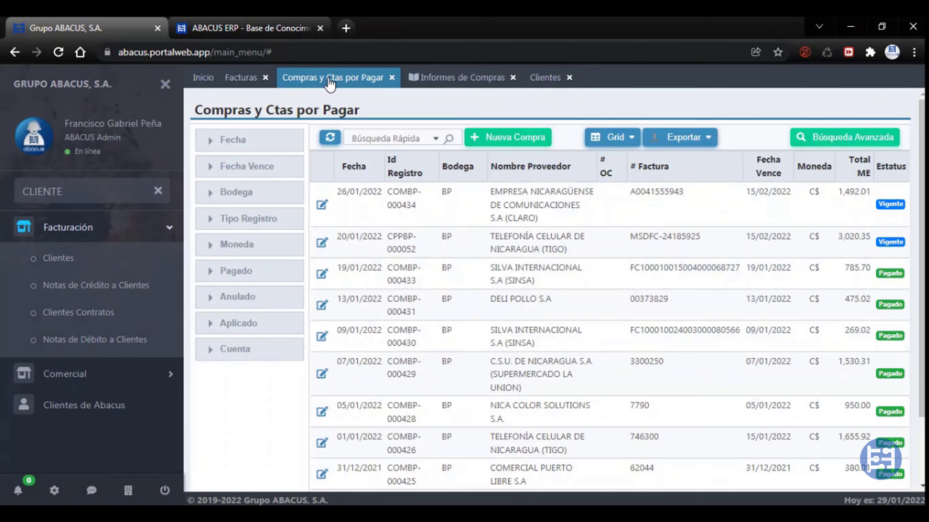
click(238, 78)
click(407, 139)
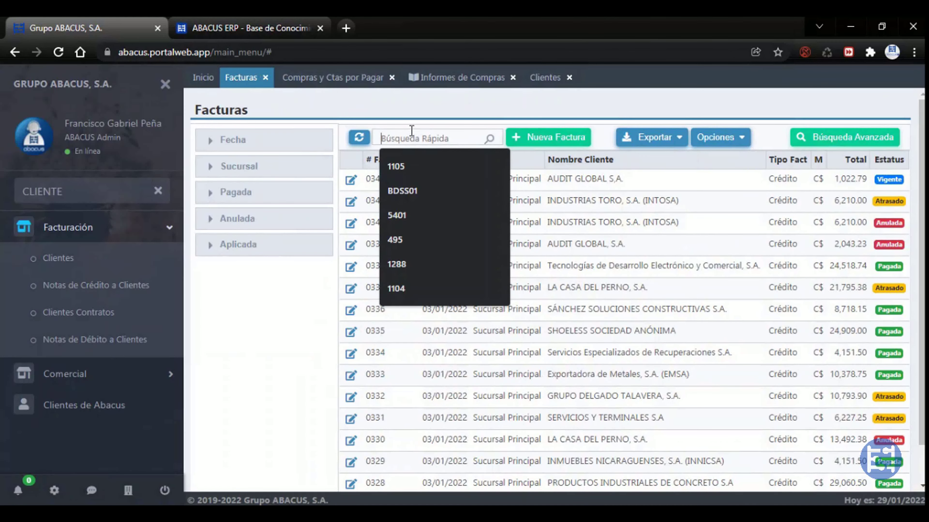
text(SERVICI)
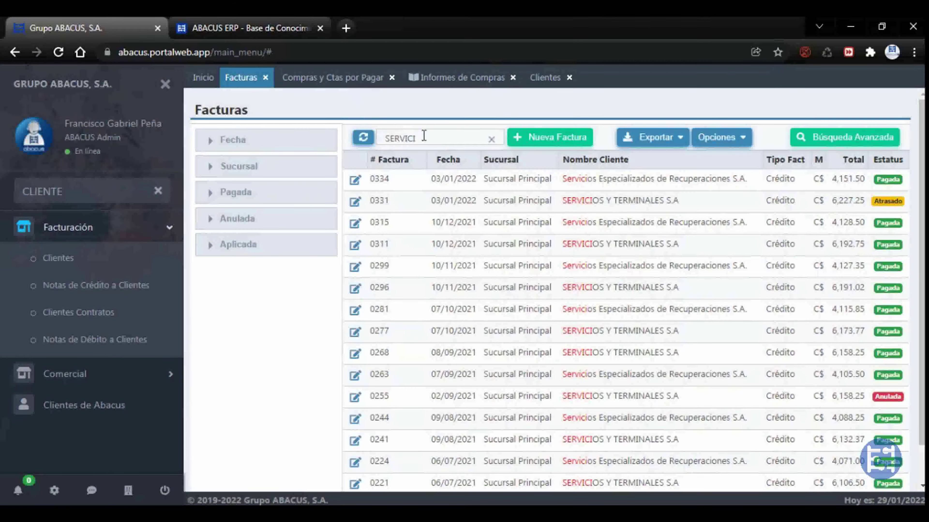
drag(421, 138, 395, 131)
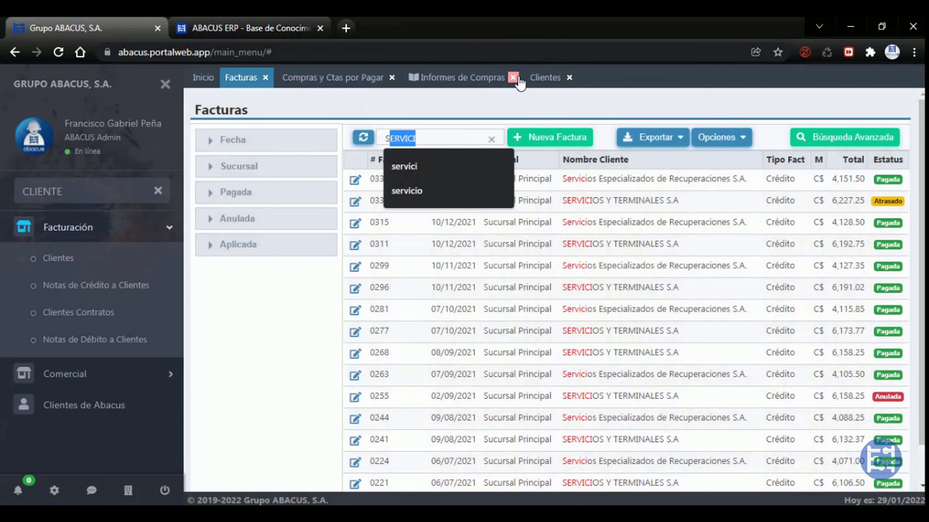
click(426, 140)
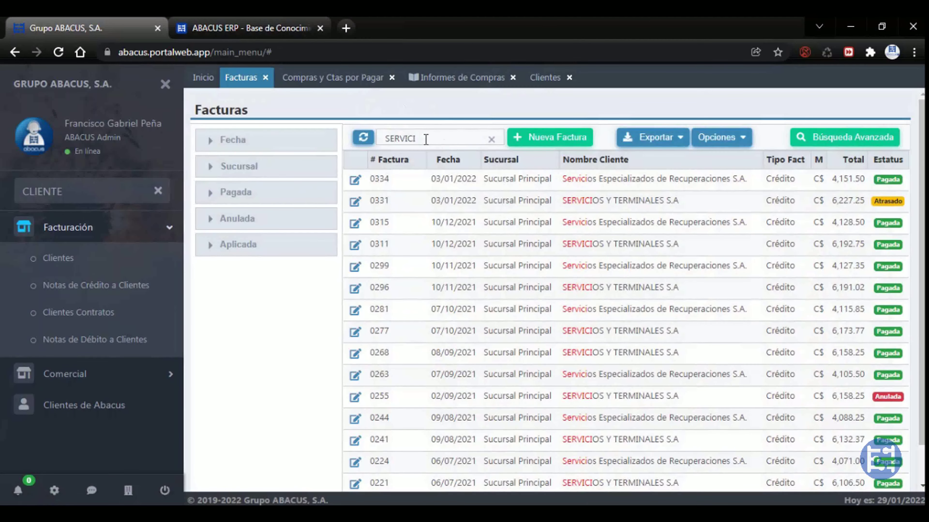
double_click(454, 139)
text(0244)
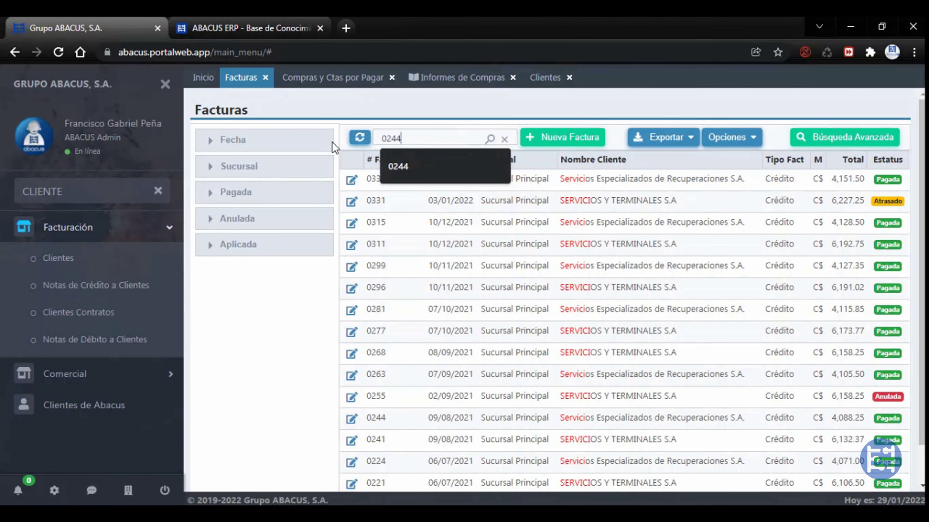
key(Return)
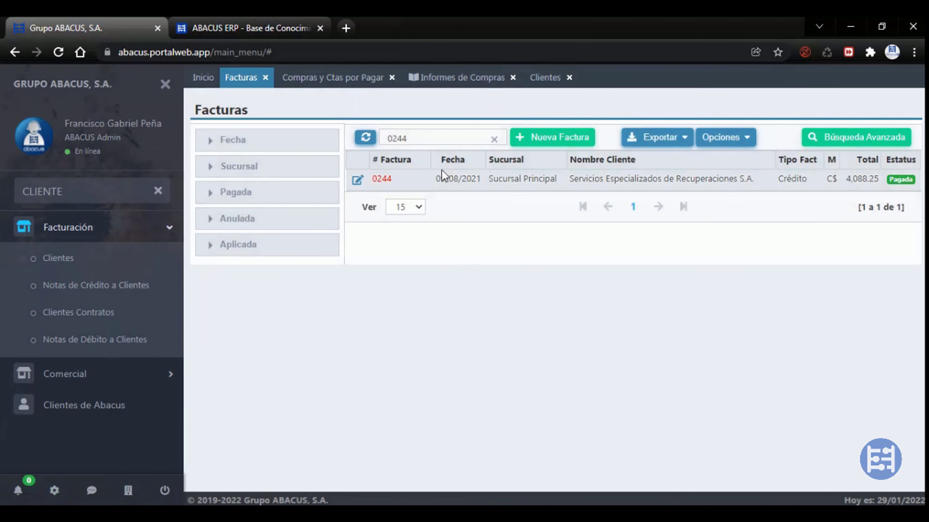
Search the Clientes list for ERWI, then clear the search to list every client
click(544, 78)
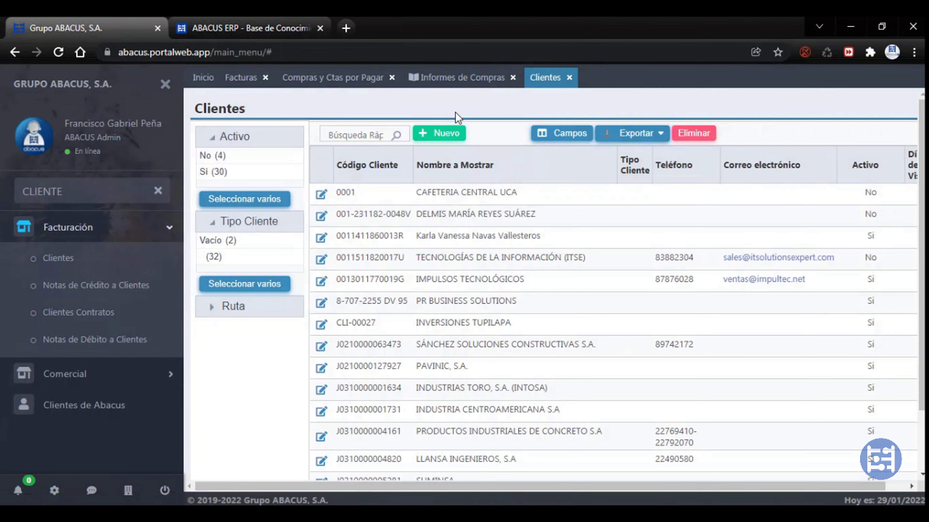
click(376, 132)
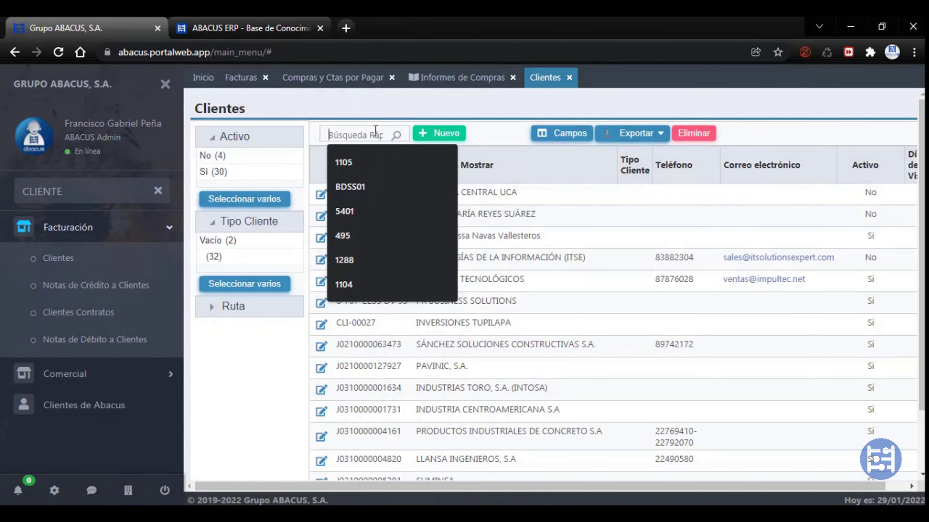
text(ERW)
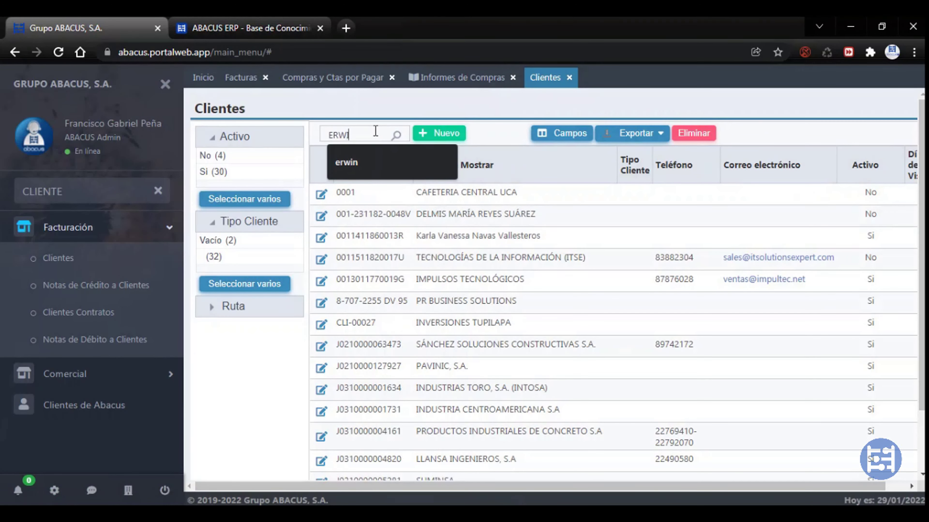
text(I)
key(Return)
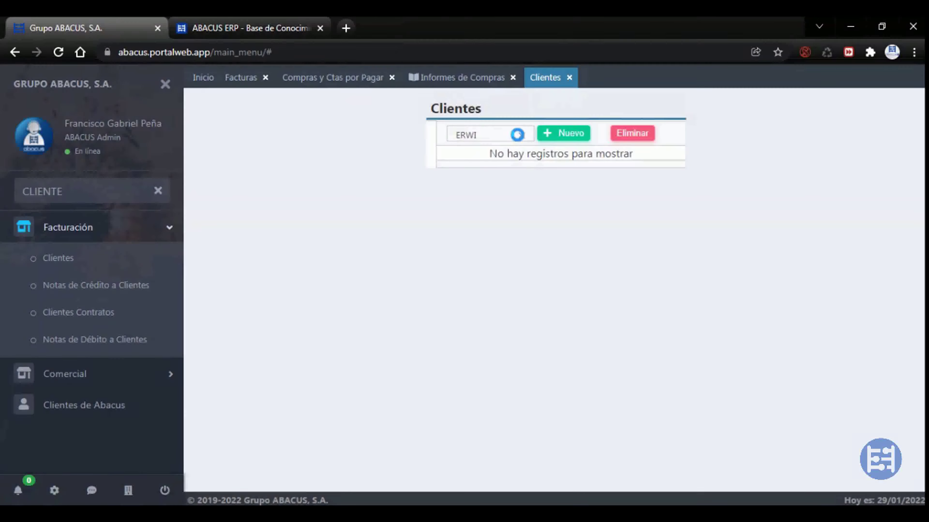
key(BackSpace)
key(BackSpace)
key(BackSpace)
key(BackSpace)
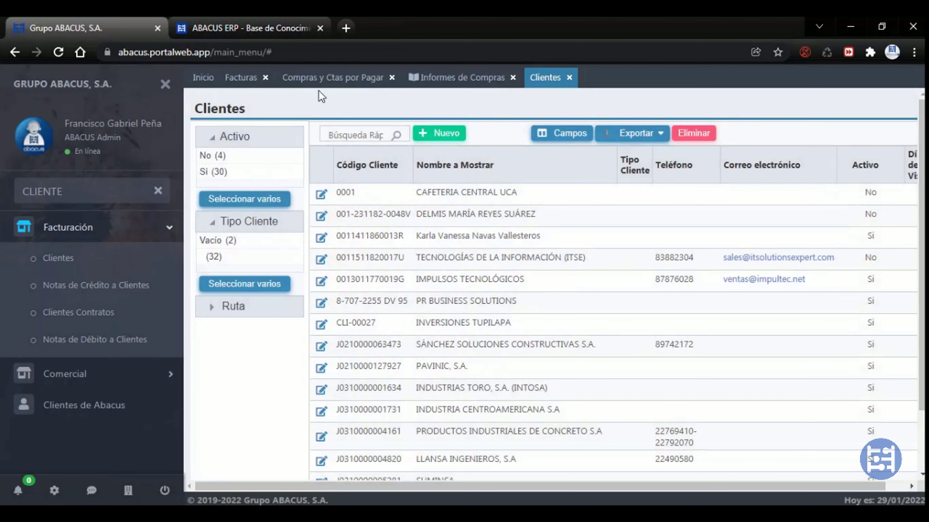
Open purchase COMBP-000431, invoice 0244 and the third client's record for viewing
click(327, 79)
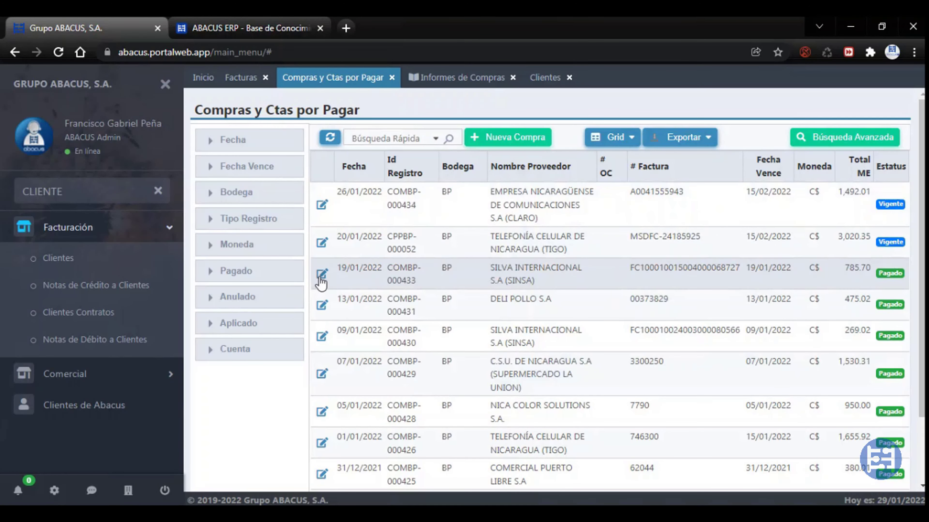
click(322, 307)
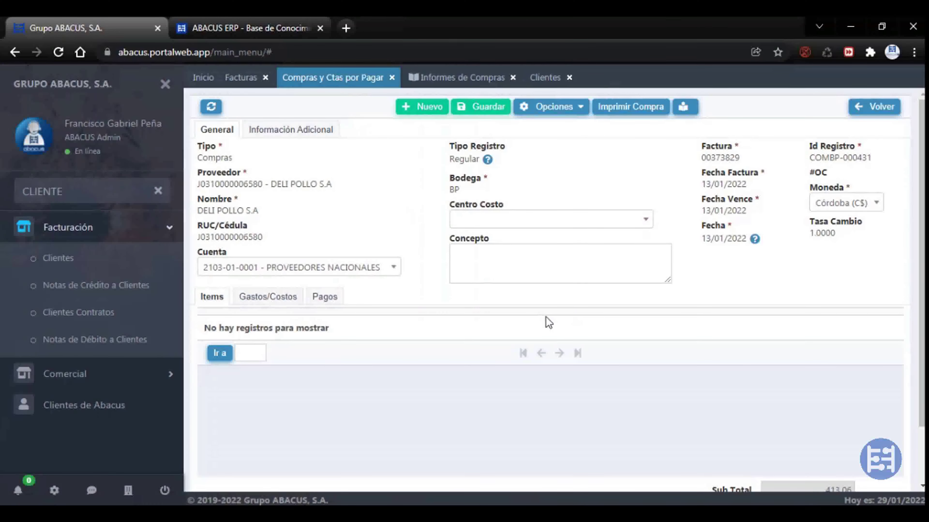
click(242, 77)
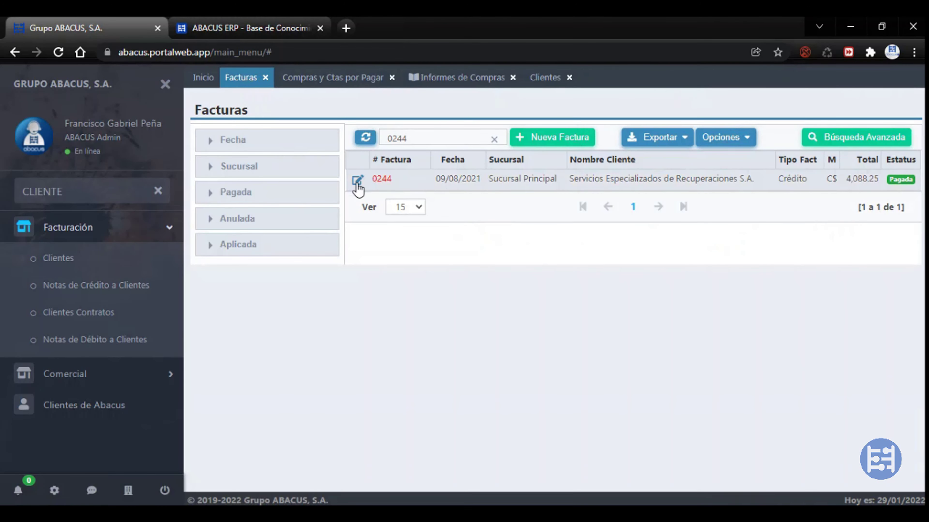
click(358, 180)
click(546, 78)
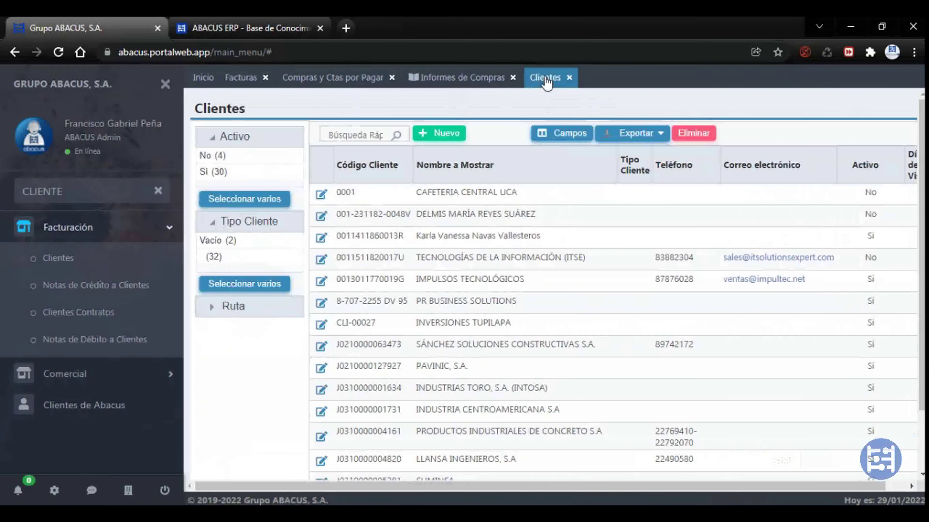
click(321, 238)
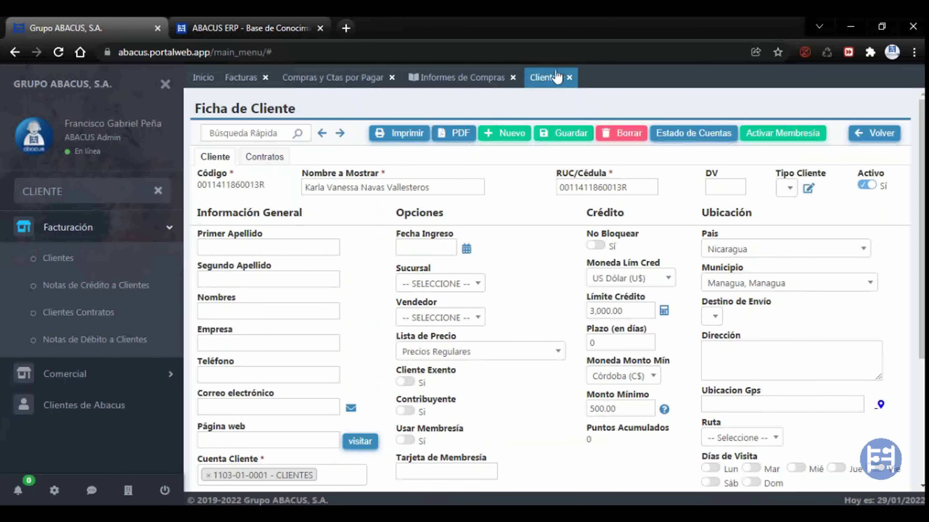
Leave the invoice form and clear the 0244 filter to list all invoices
click(241, 78)
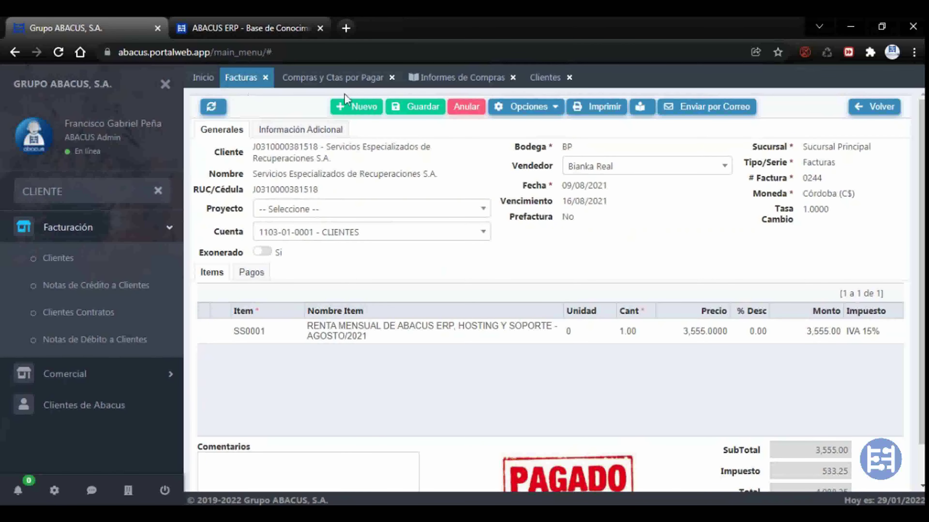
click(867, 107)
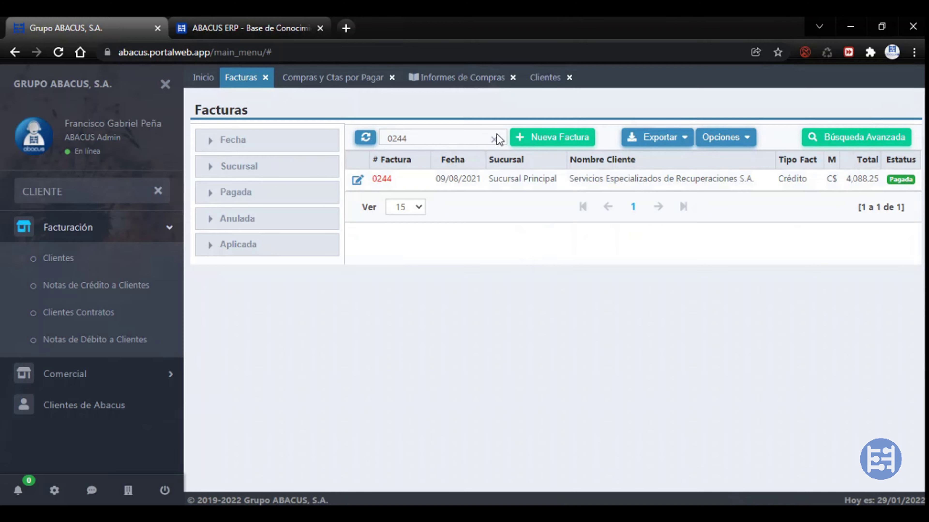
click(494, 139)
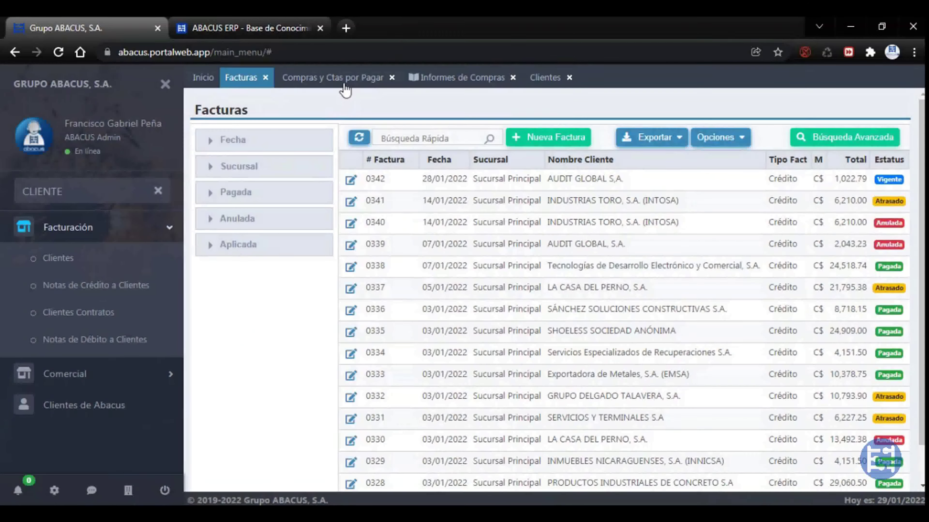
Cycle through the open tabs and return the purchase record to the purchase list
click(345, 78)
click(425, 78)
click(545, 78)
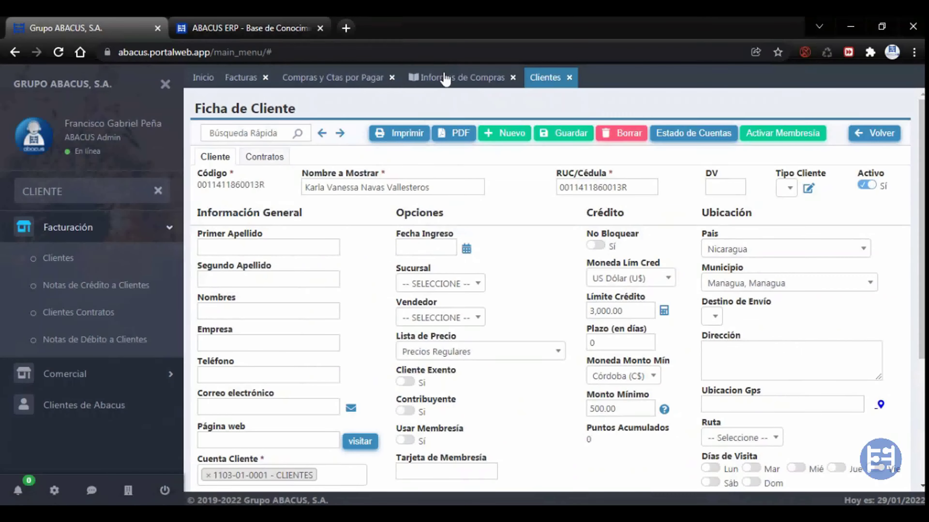
click(441, 77)
click(345, 78)
click(234, 81)
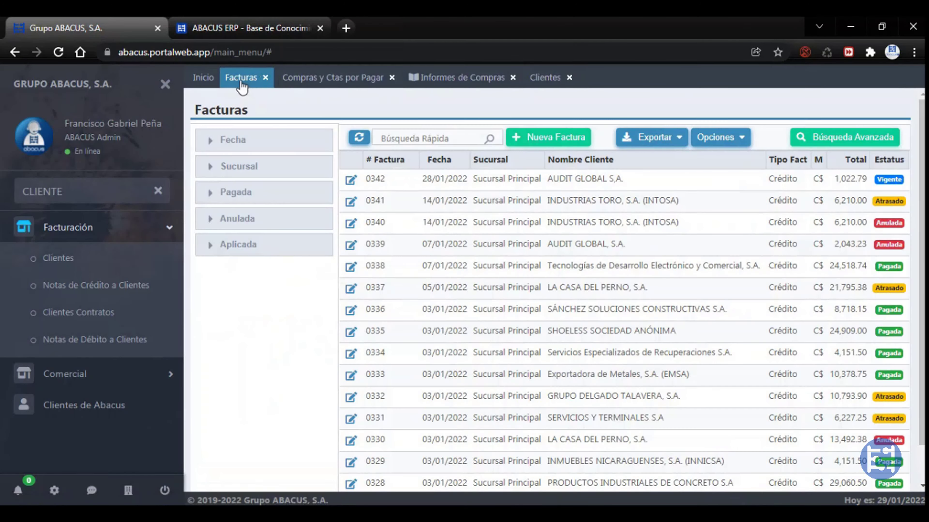
click(318, 79)
click(437, 78)
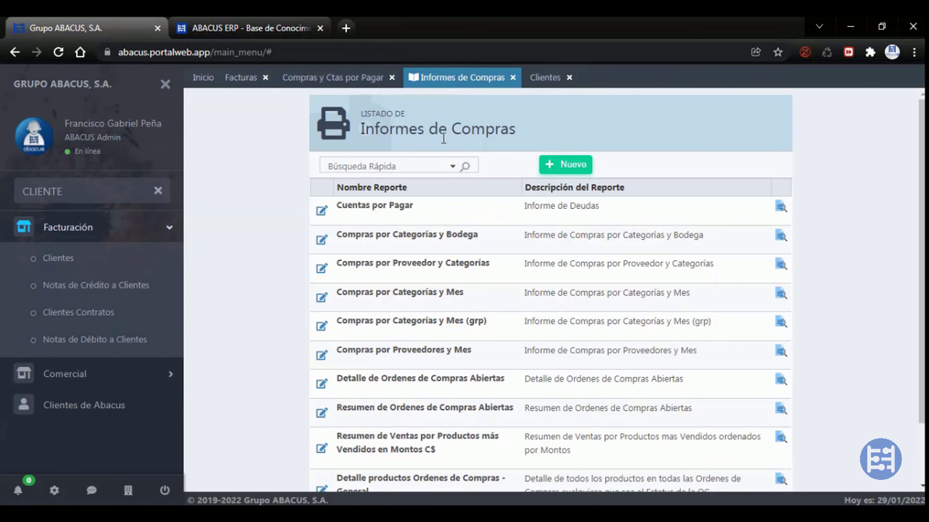
click(236, 78)
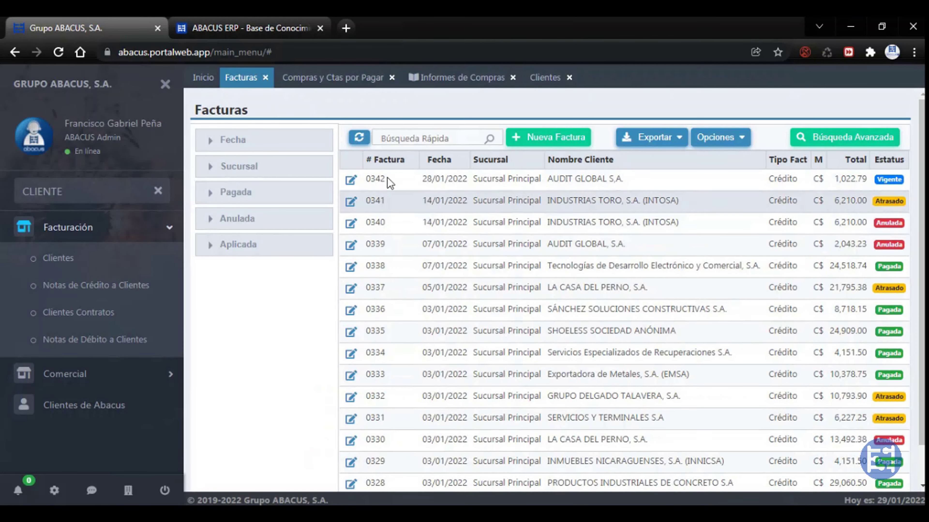
click(338, 79)
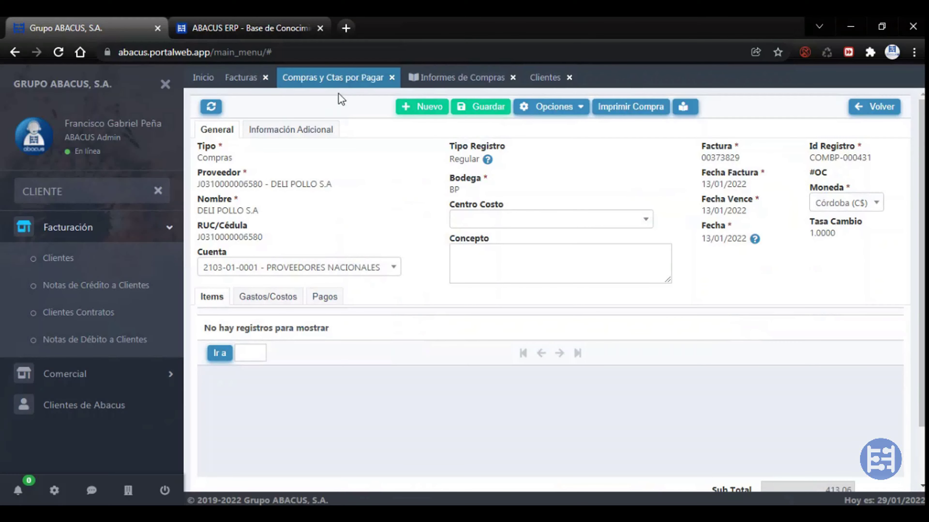
click(850, 108)
Refresh the purchase and invoice lists, then clear the sidebar menu filter
scroll(329, 140, down, 3)
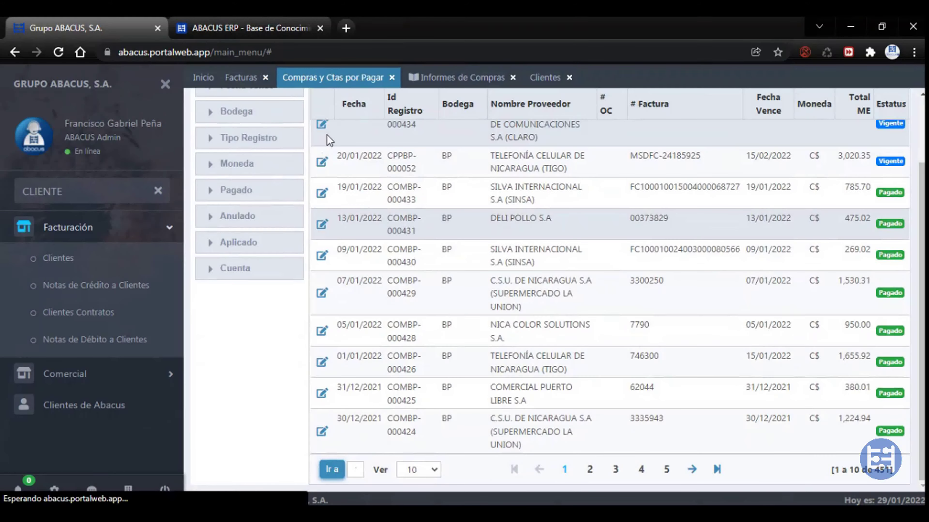
scroll(329, 140, up, 5)
click(330, 138)
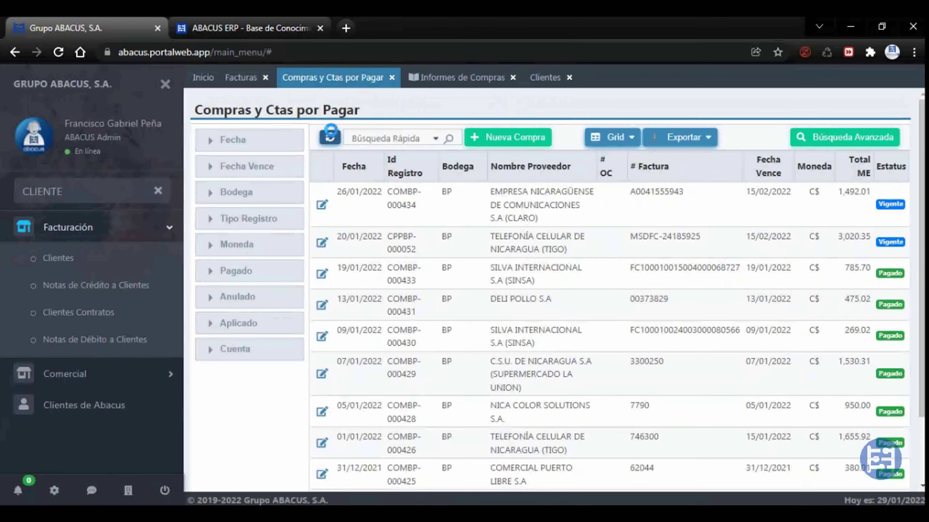
click(330, 138)
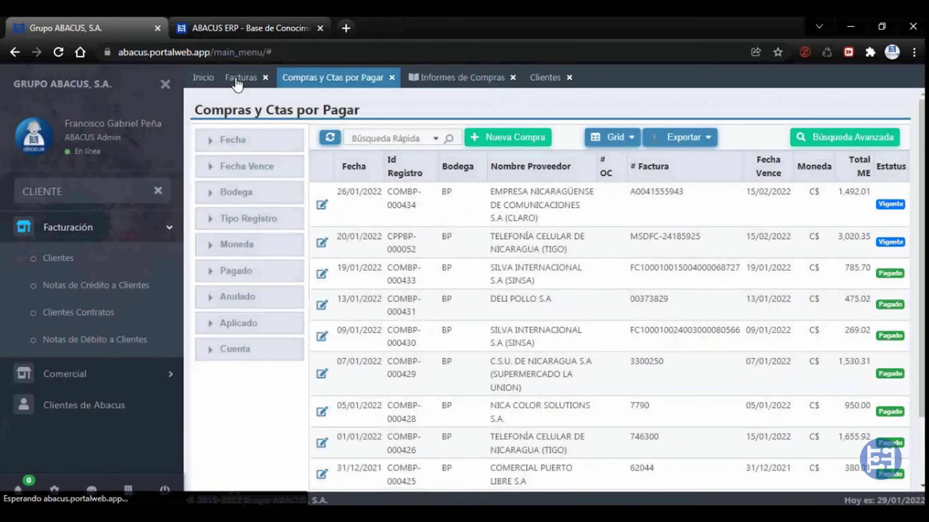
click(240, 78)
click(359, 139)
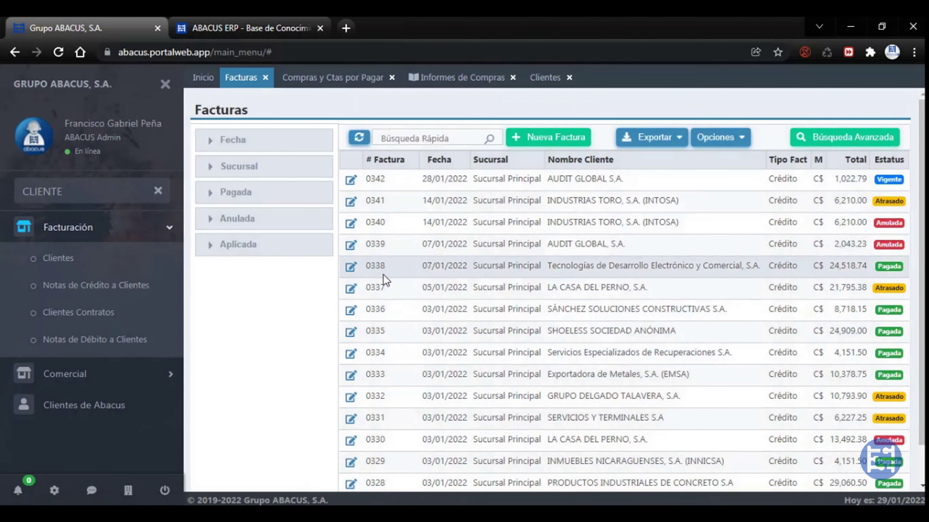
click(158, 192)
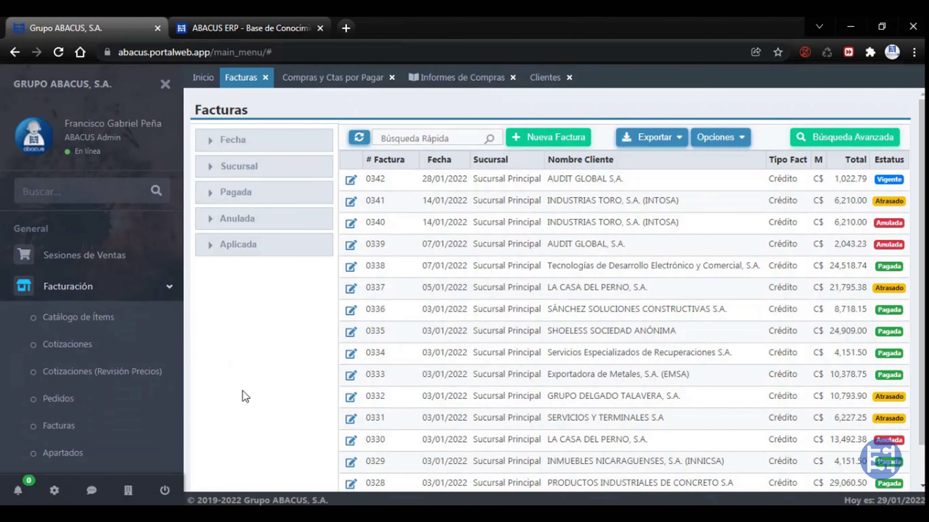
Collapse Facturación, filter the menu by CAMB and expand Seguridad to reveal Cambio de Contraseña
click(144, 293)
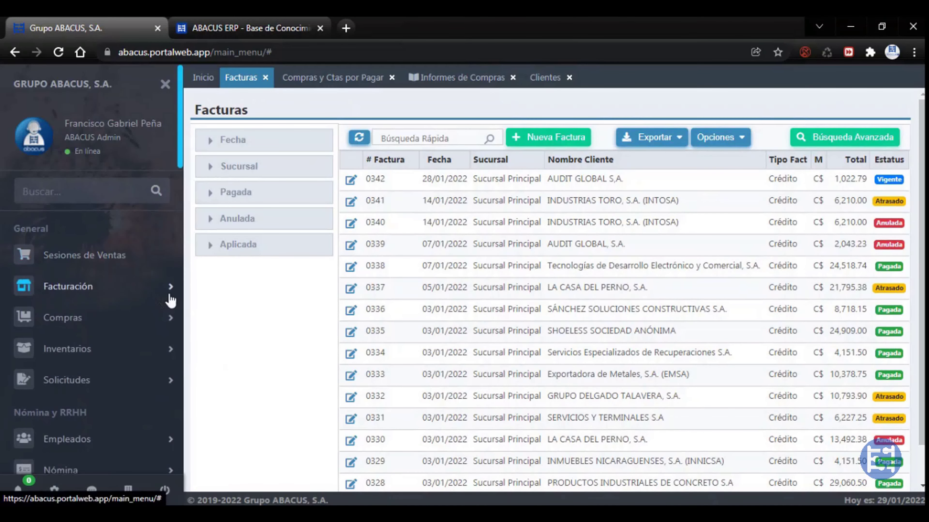
scroll(70, 316, down, 8)
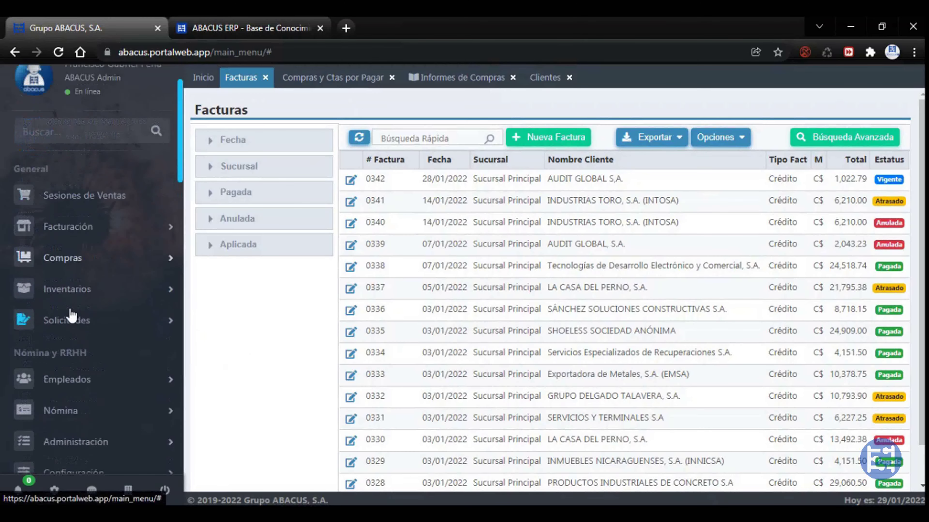
scroll(69, 314, up, 10)
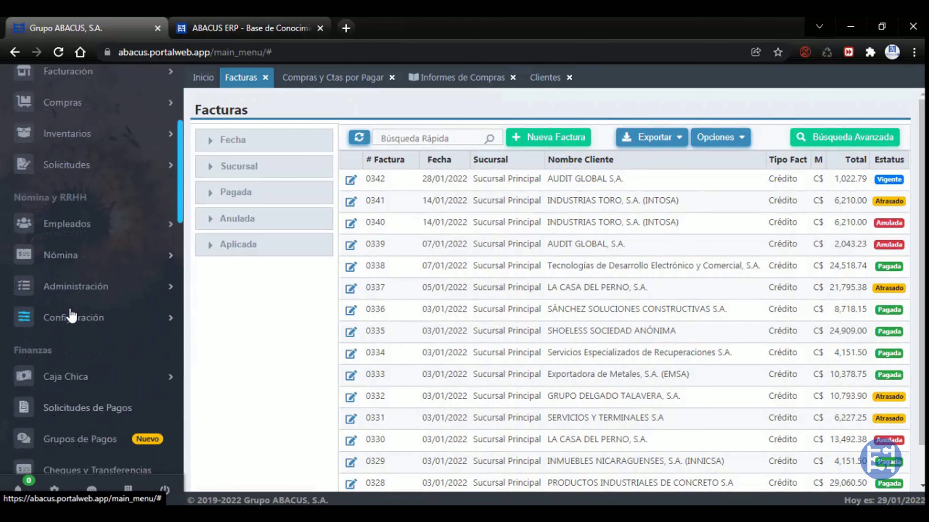
scroll(70, 311, down, 6)
scroll(79, 262, up, 6)
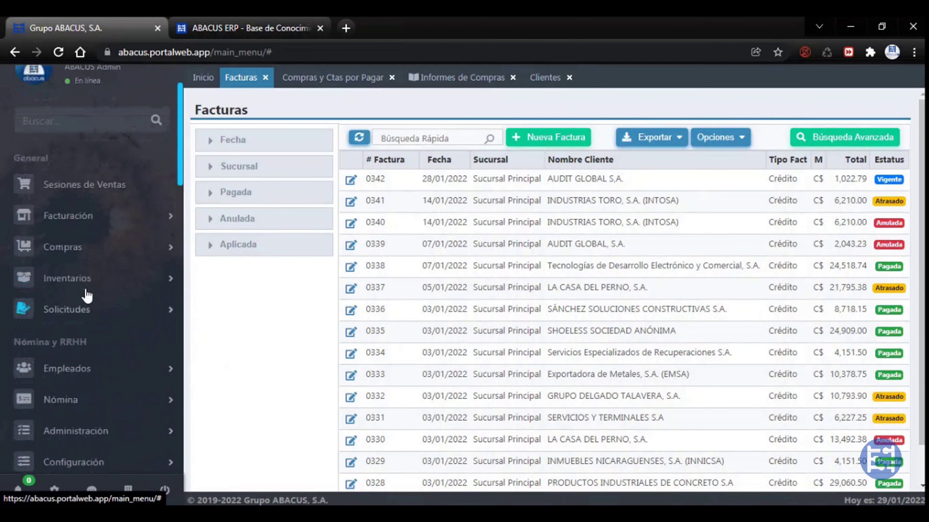
click(109, 192)
text(CAMB)
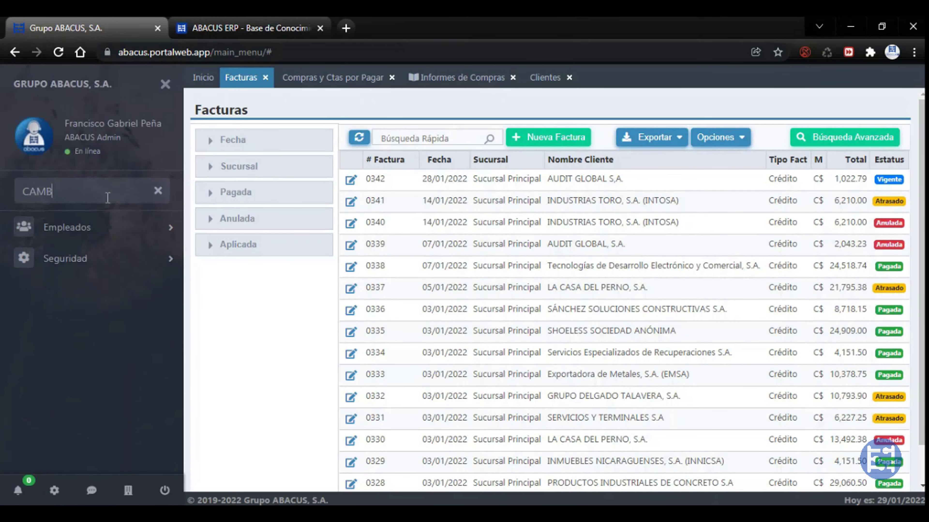
click(97, 259)
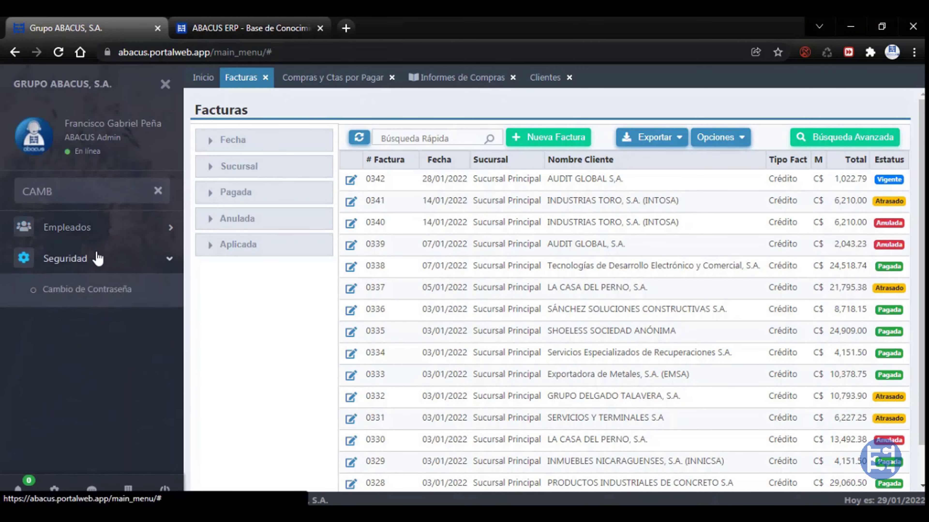
In Cambio de Contraseña, enter the current password and a confirmed new password, then submit
click(84, 291)
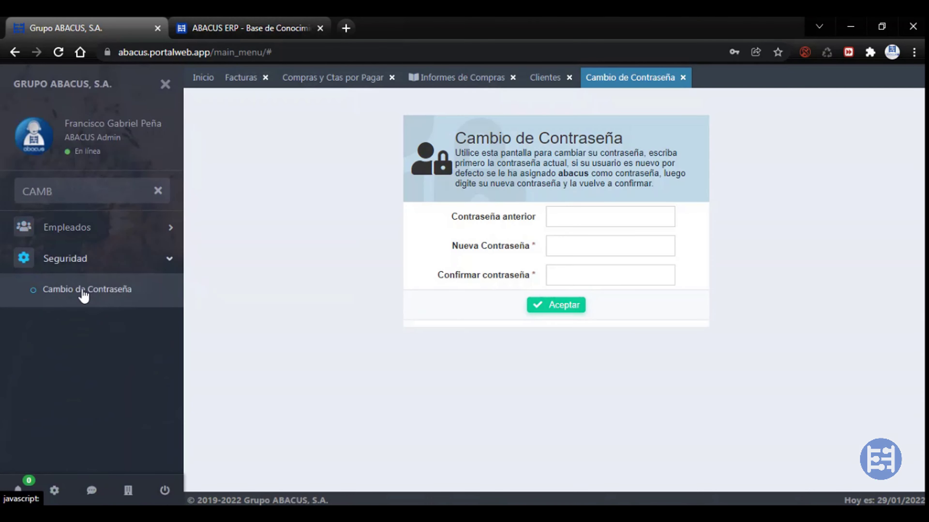
click(590, 216)
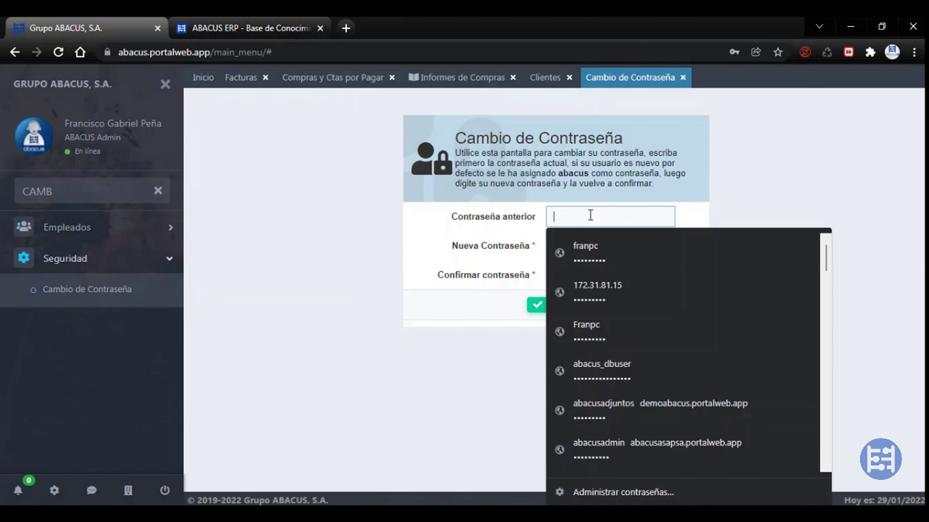
text(********)
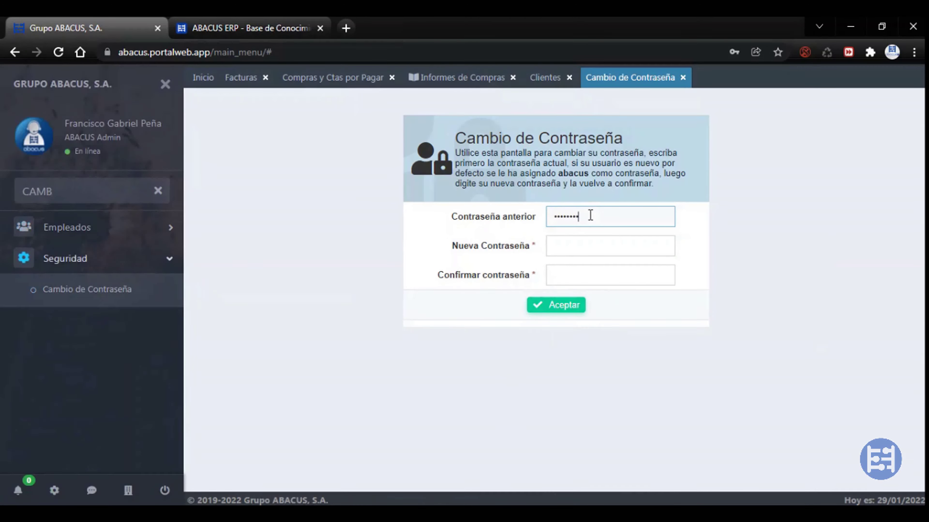
key(Tab)
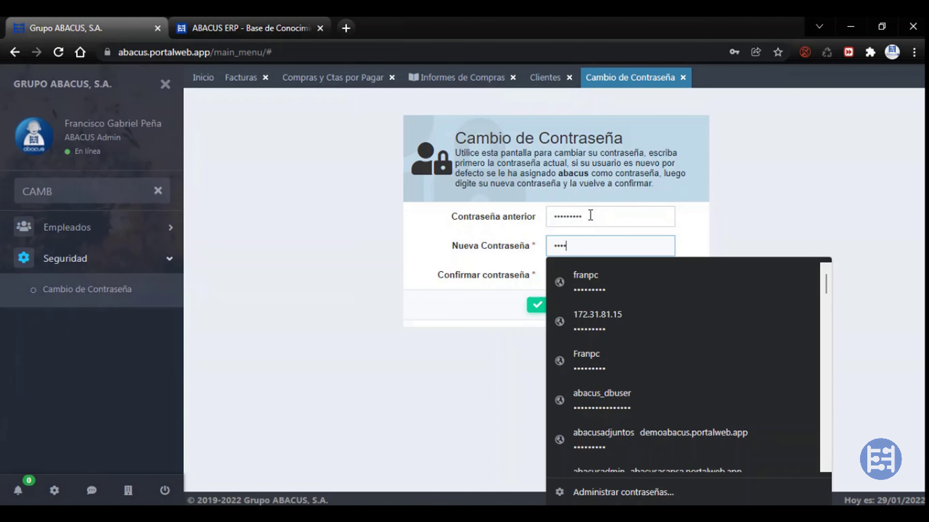
key(Tab)
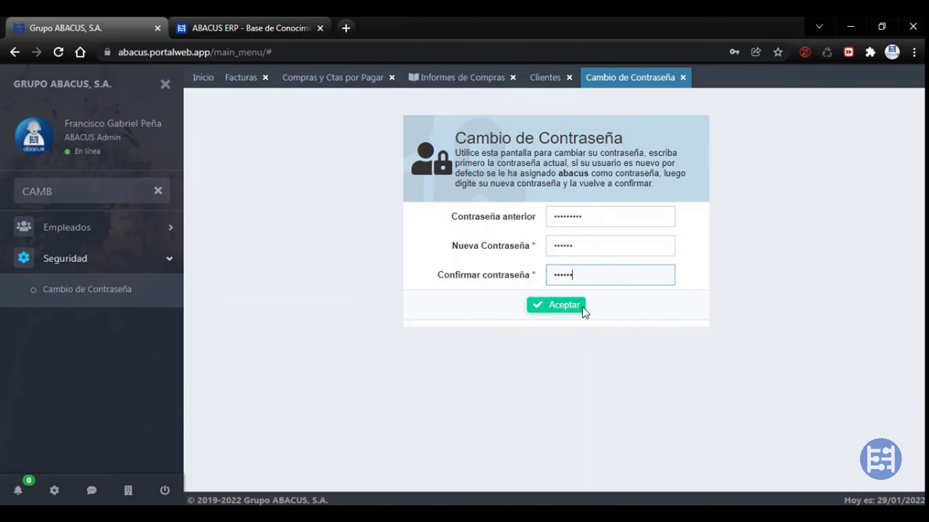
text(******)
click(565, 312)
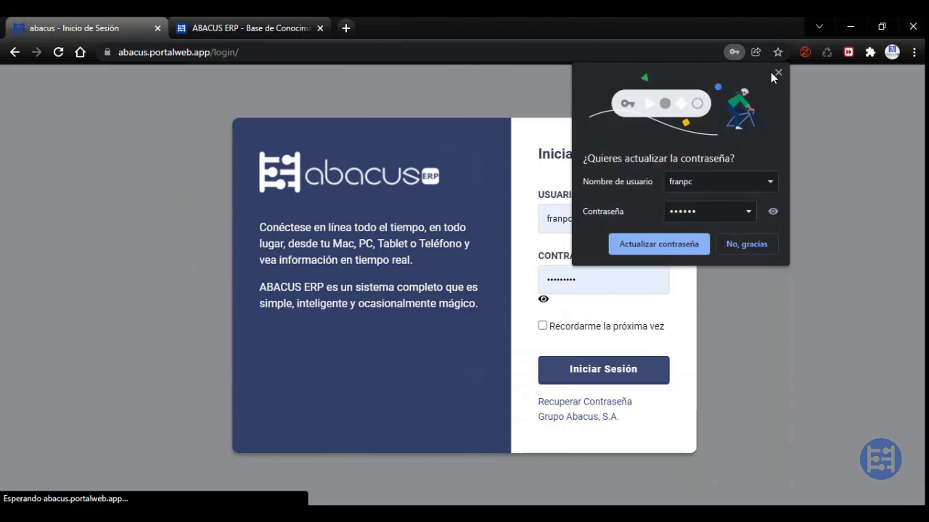
Re-enter the password on the login page, verify it with the eye toggle, sign in and choose Grupo ABACUS, S.A
click(778, 73)
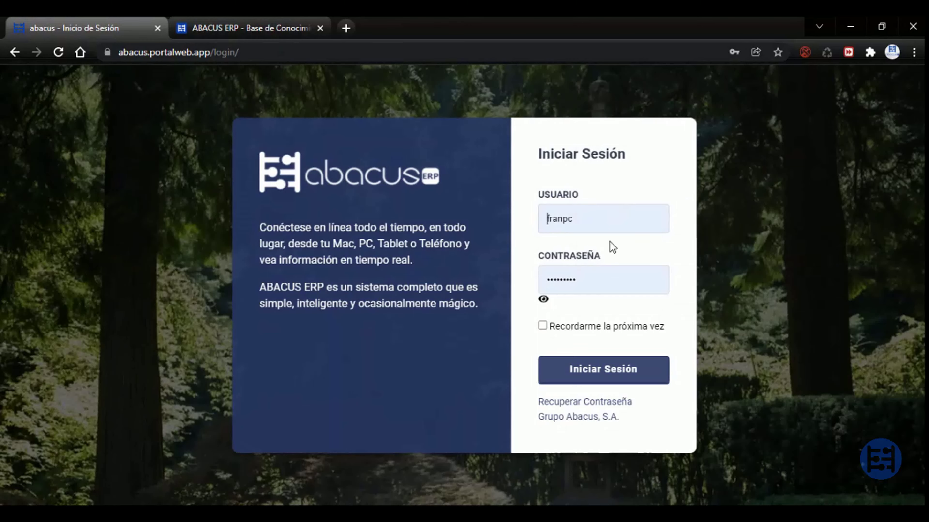
click(618, 283)
text(•••)
click(543, 299)
click(543, 303)
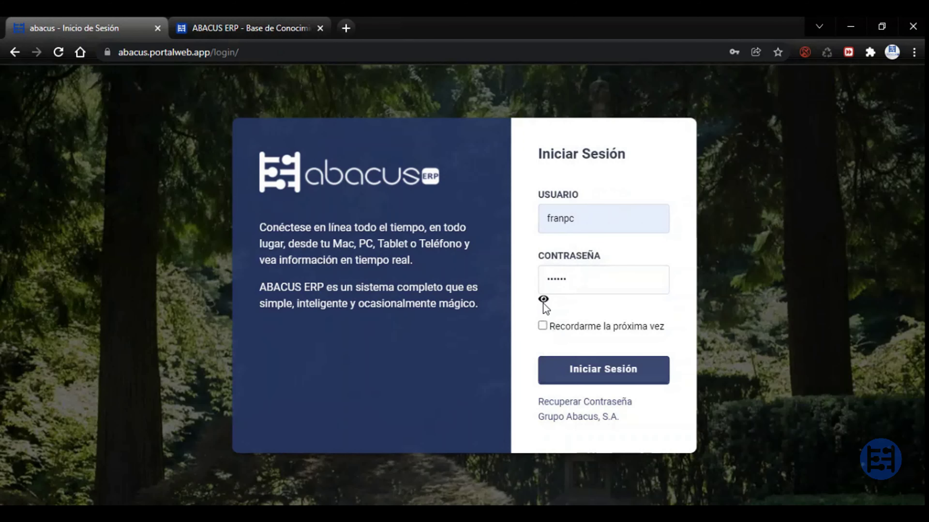
click(543, 304)
click(543, 304)
click(545, 302)
click(544, 300)
click(571, 377)
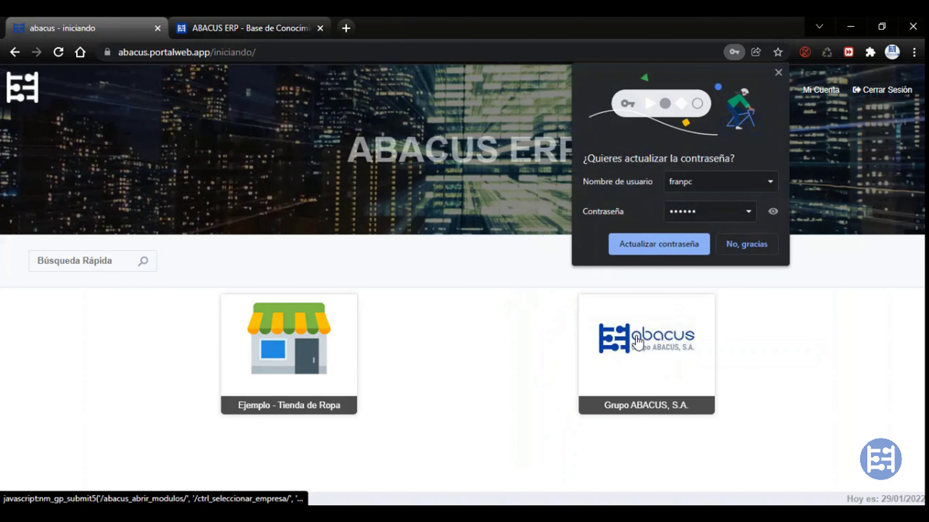
click(603, 341)
Dismiss the browser's password prompt and accept the security notice requiring a password change
click(778, 73)
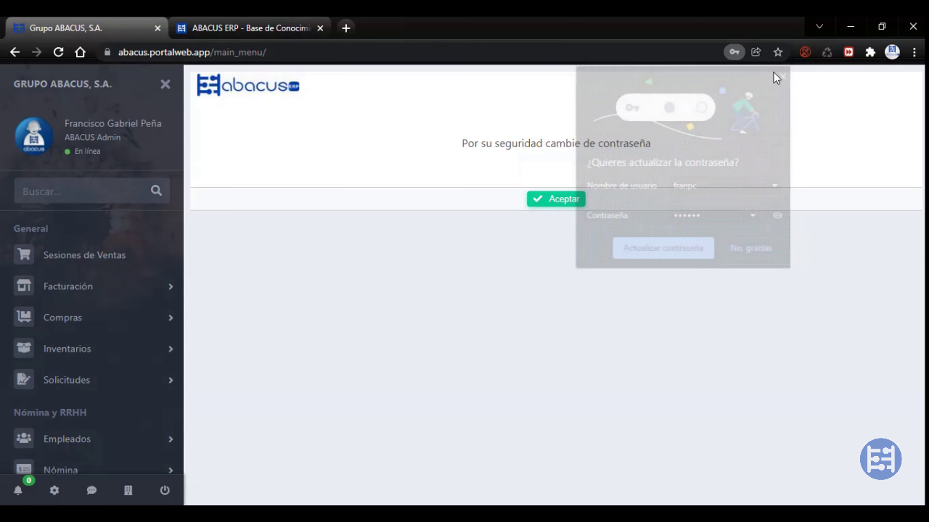
drag(493, 144, 663, 146)
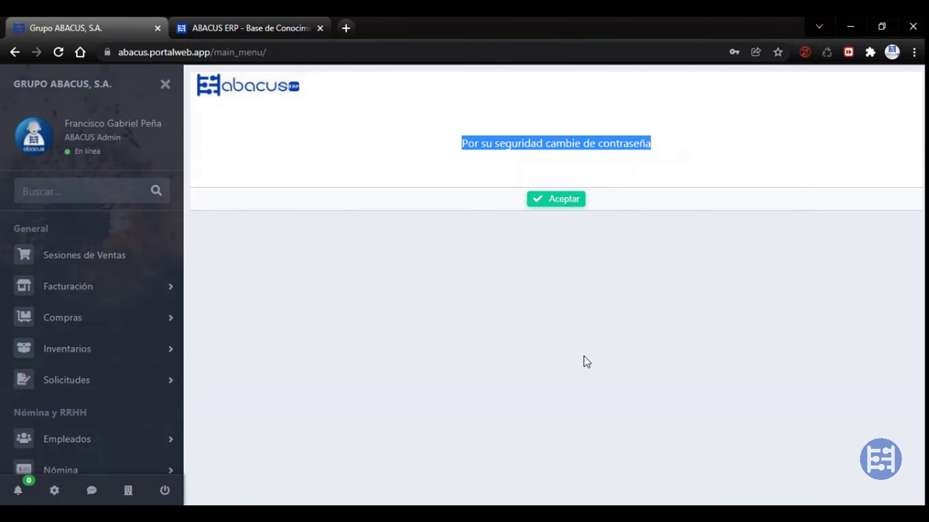
click(563, 202)
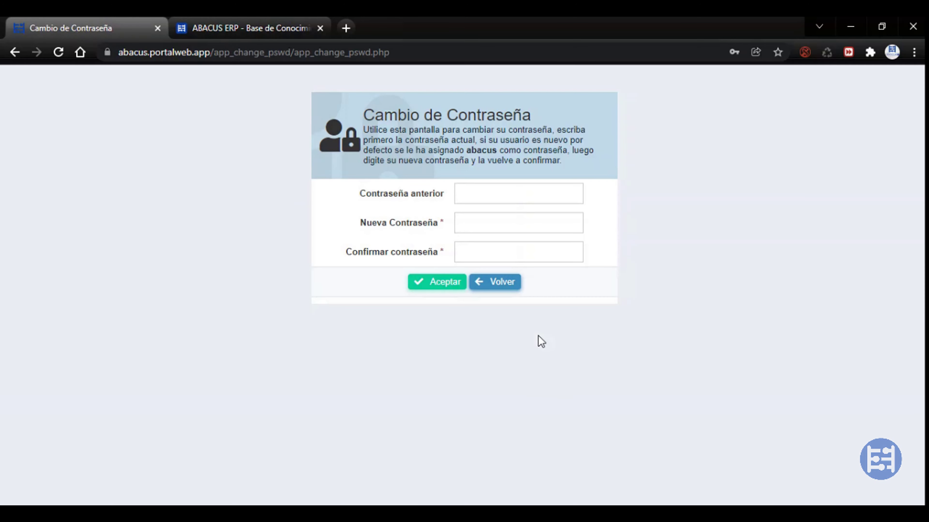
Fill in the current password, the new password and its confirmation, then submit the form
click(497, 197)
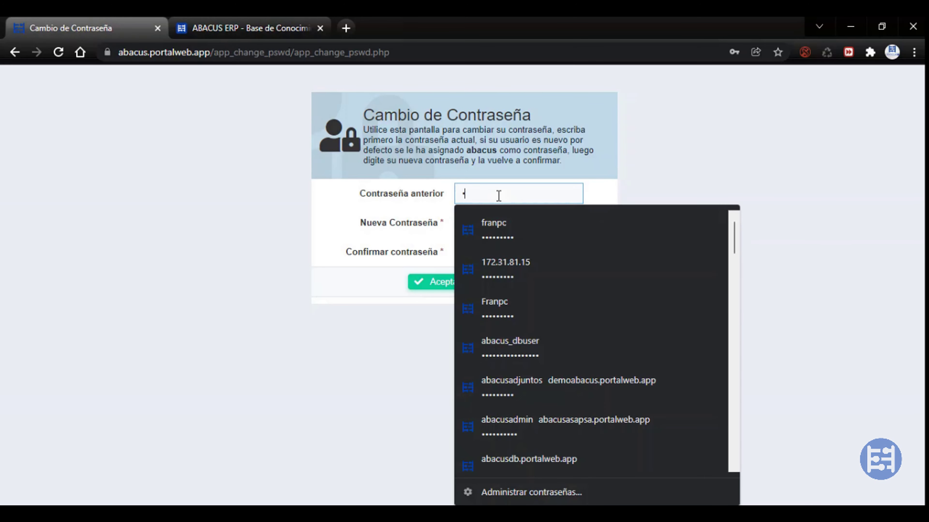
text(abacus)
key(Tab)
text(abacus12)
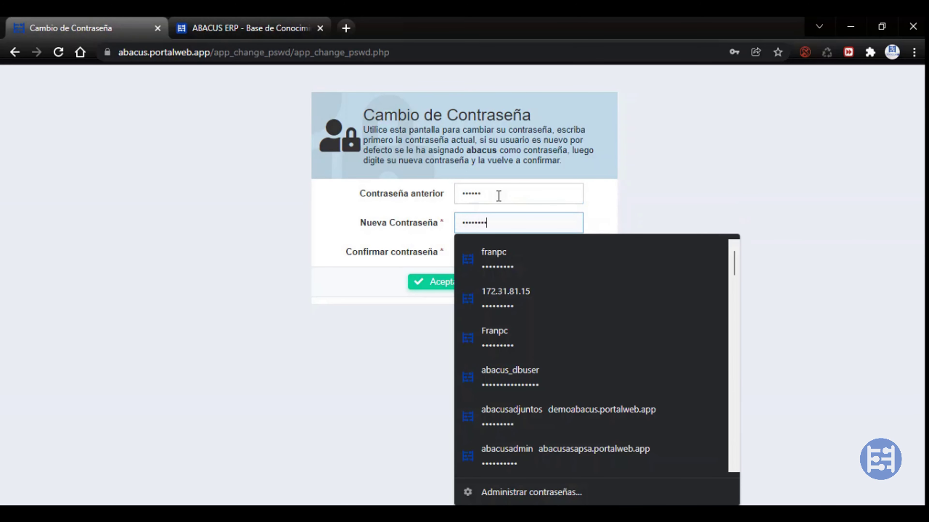
text(3)
key(Tab)
text(abac)
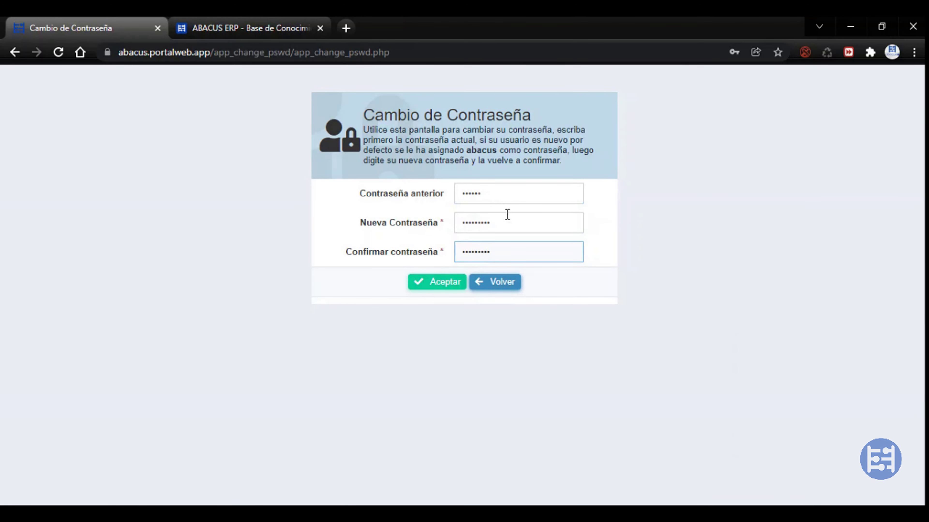
click(431, 284)
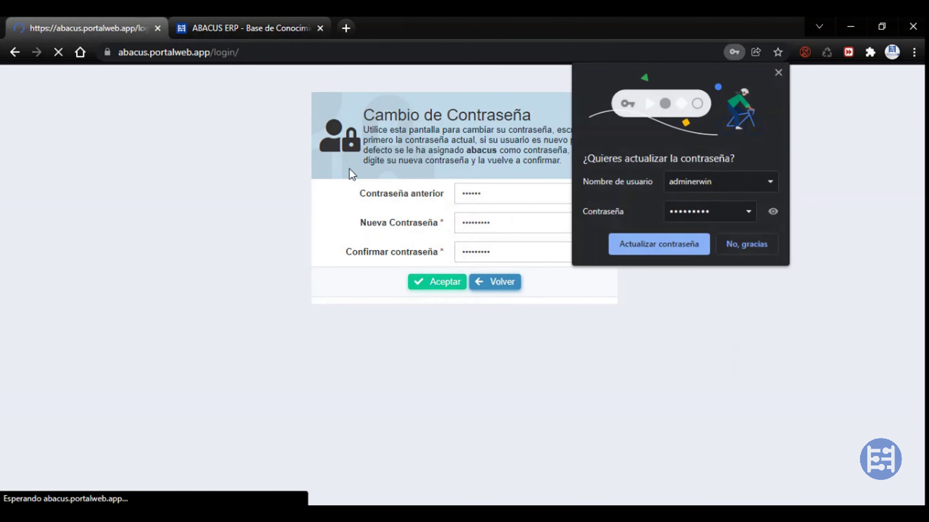